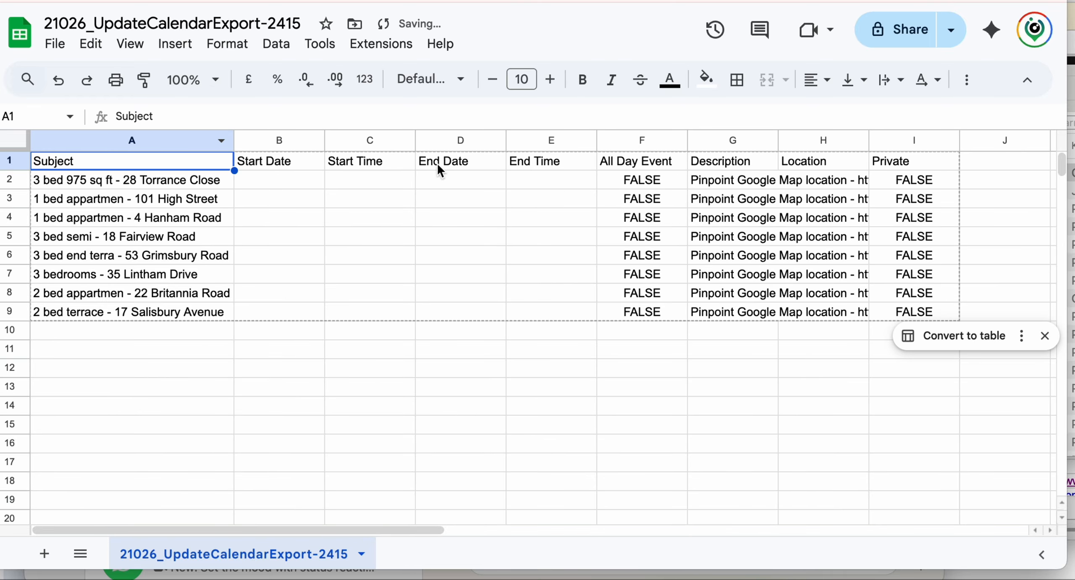
- Auto-fit Description column G, then scroll across to read each row's map and listing URLs
double_click(778, 139)
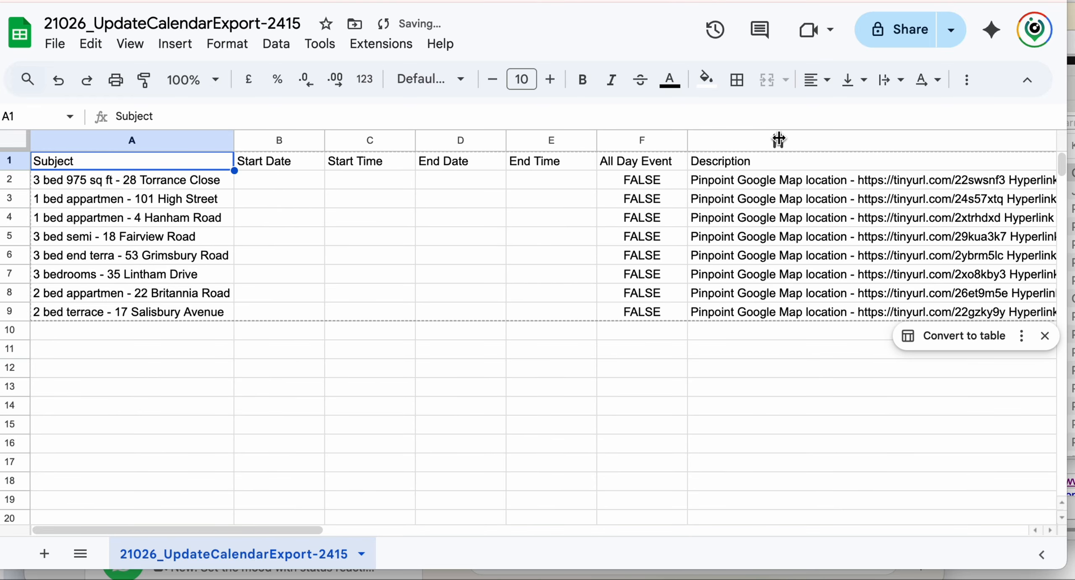
scroll(888, 197, right, 3)
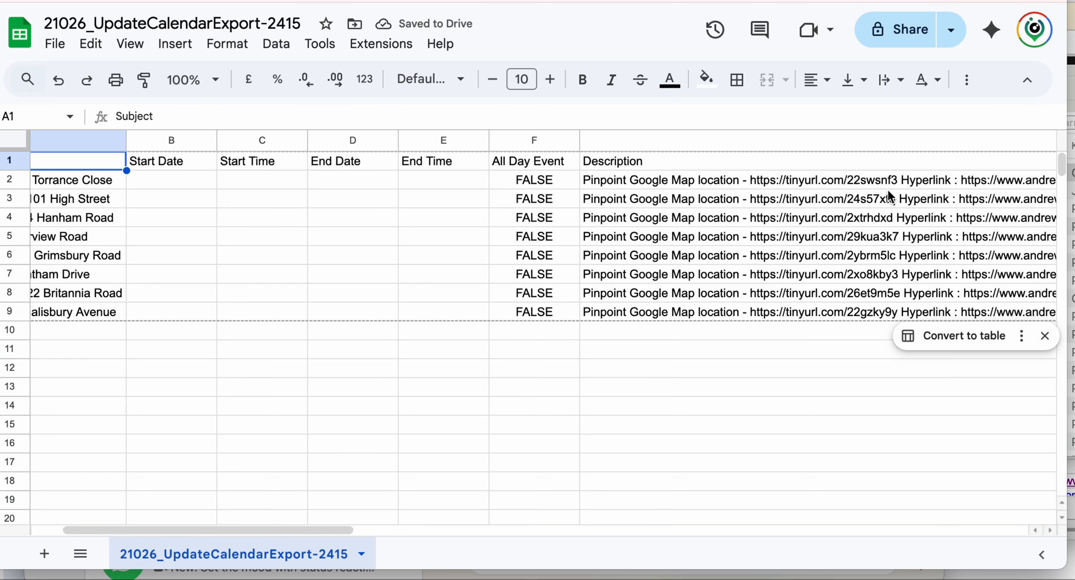
scroll(888, 192, right, 4)
scroll(886, 188, right, 1)
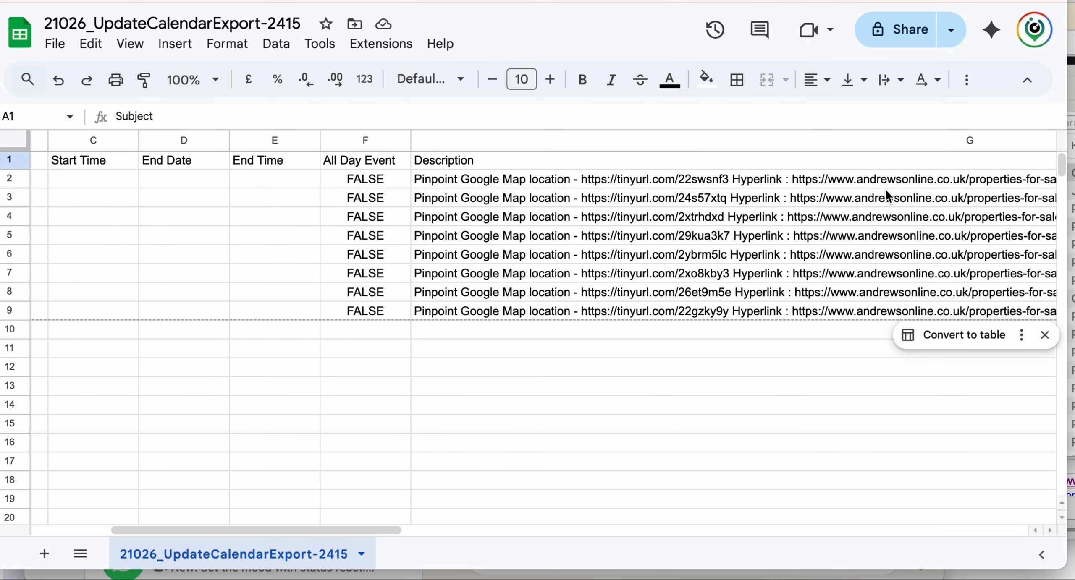
scroll(886, 191, right, 3)
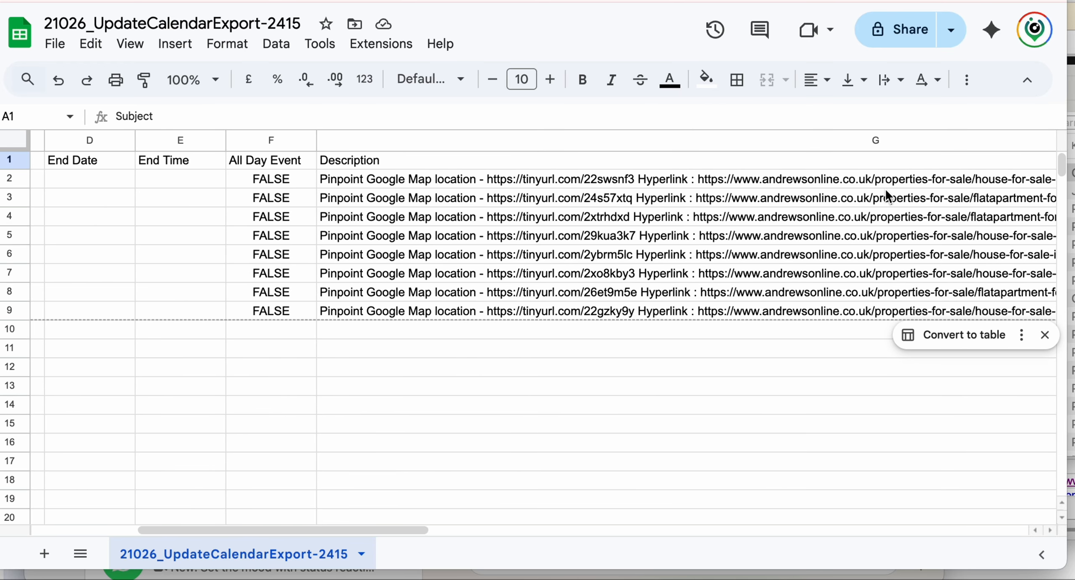
scroll(886, 193, right, 2)
scroll(884, 193, left, 10)
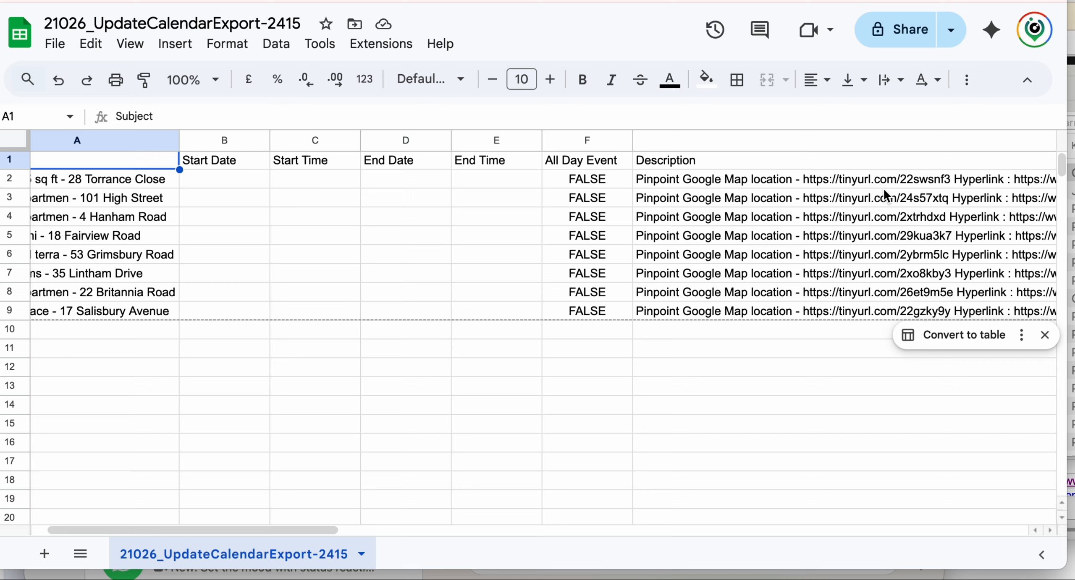
scroll(883, 188, left, 2)
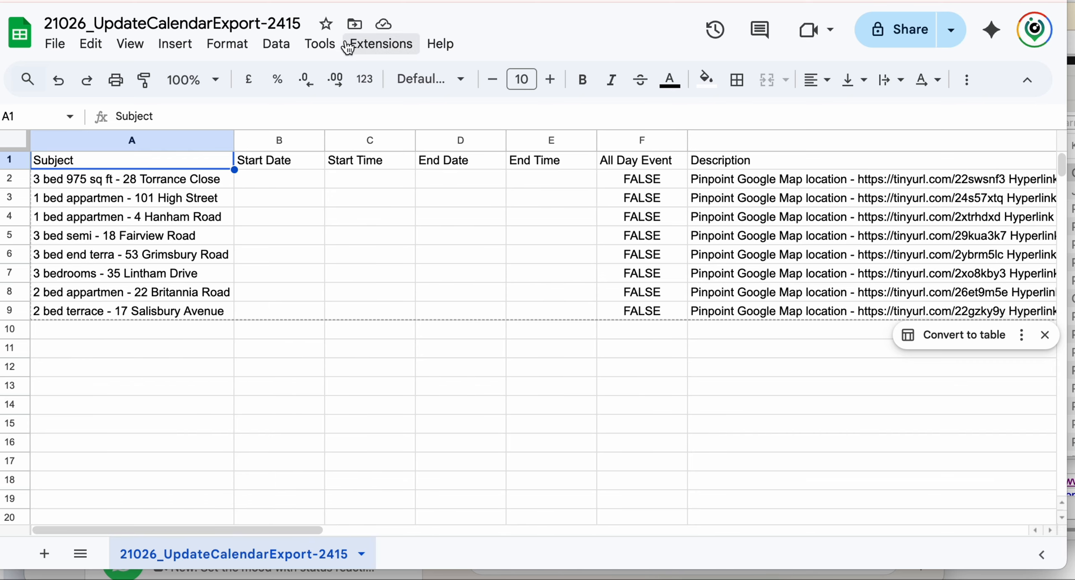
- Rename the spreadsheet to 'Viewings Longwell Green 09-02-26'
click(290, 23)
text(Viewings Longwell Green)
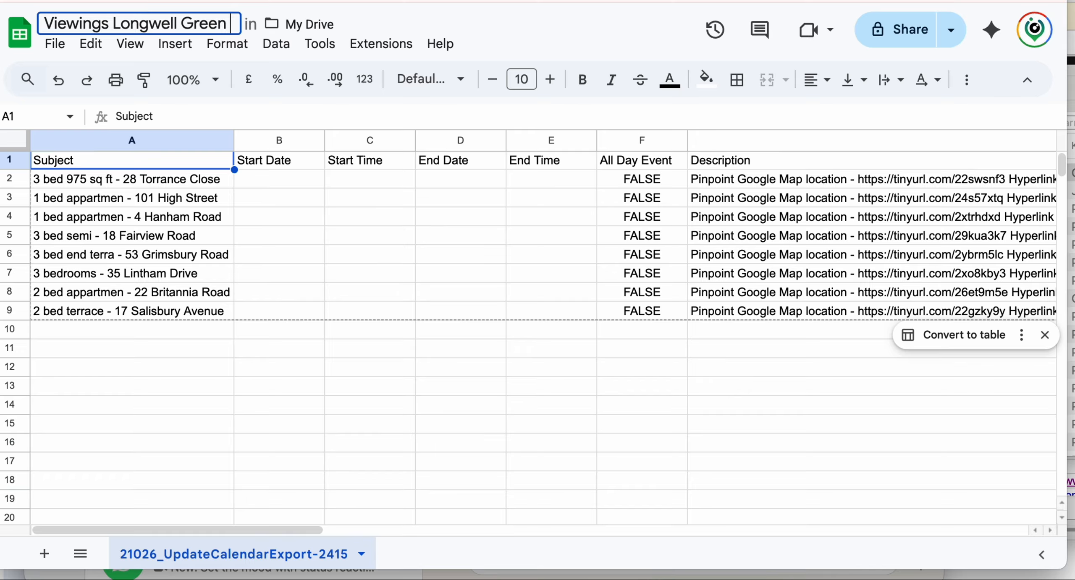
text(09-02-26)
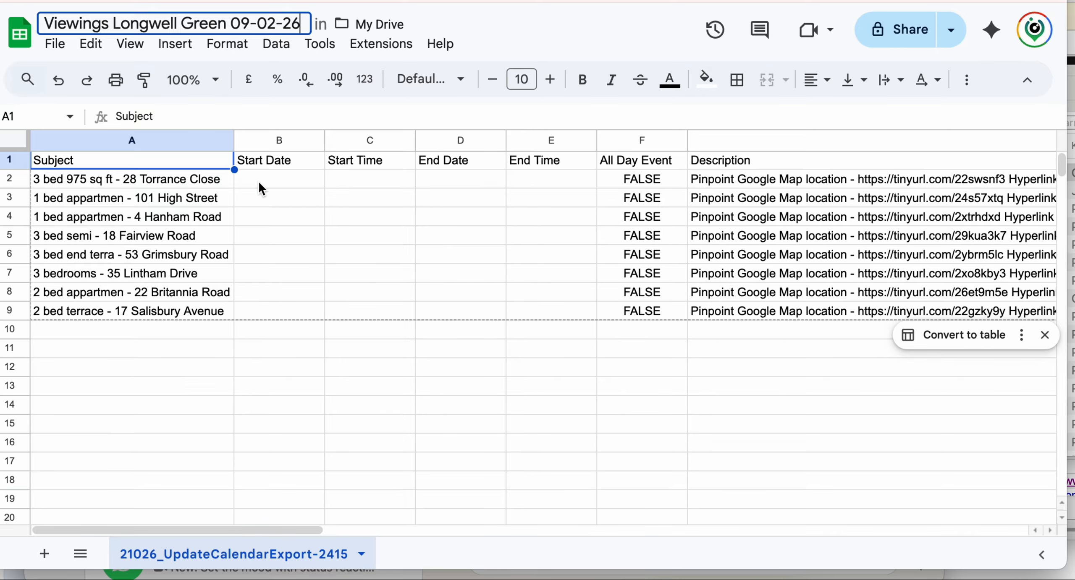
- Format Start Date cells B2:B9 as Date, copy that format into End Date, and select Start Time
drag(259, 181, 302, 310)
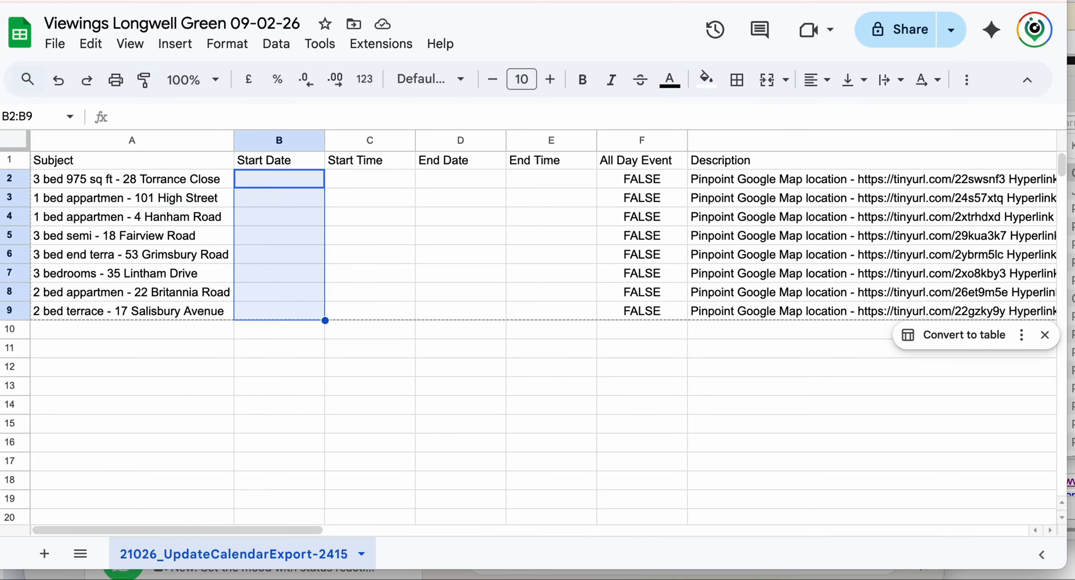
click(240, 47)
mouse_move(275, 126)
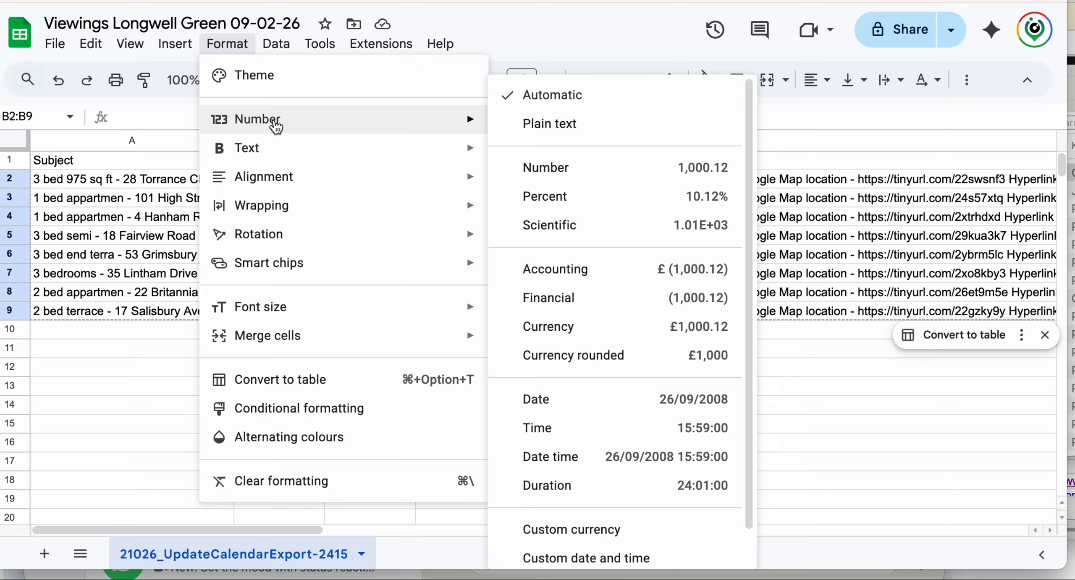
click(548, 405)
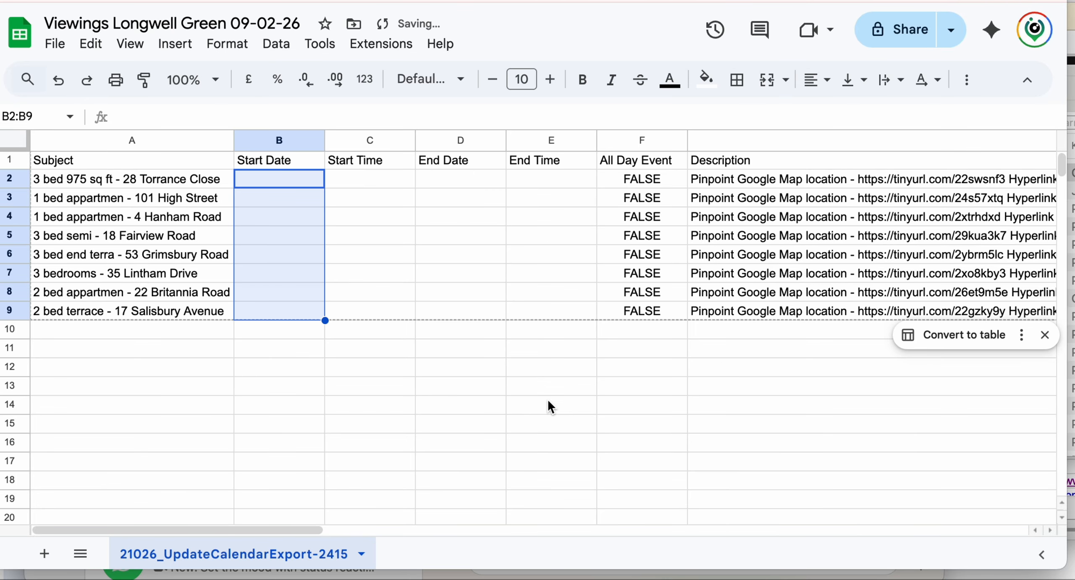
key(ctrl+c)
key(Right)
key(Right)
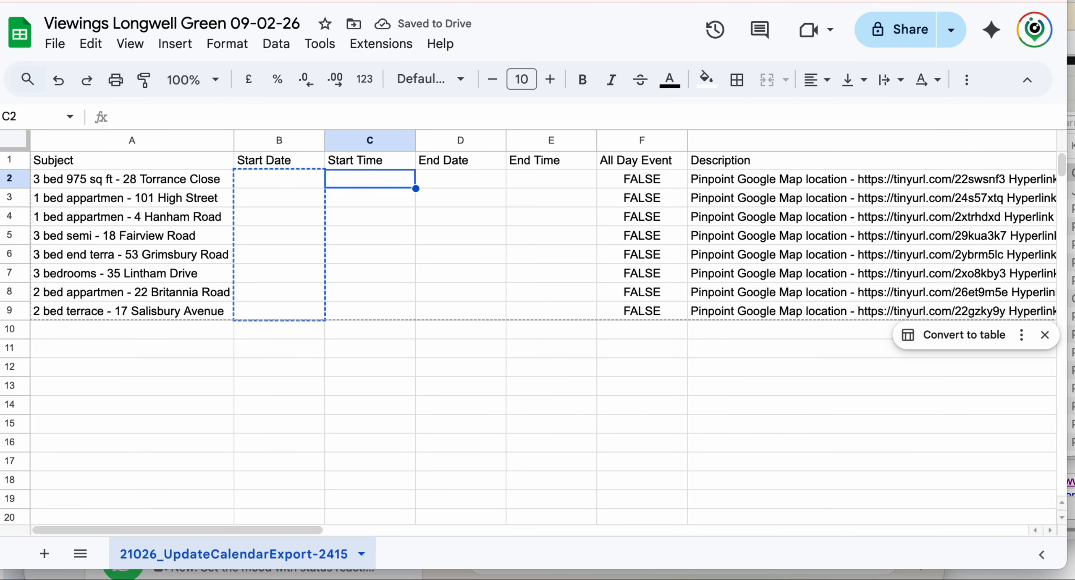
key(ctrl+v)
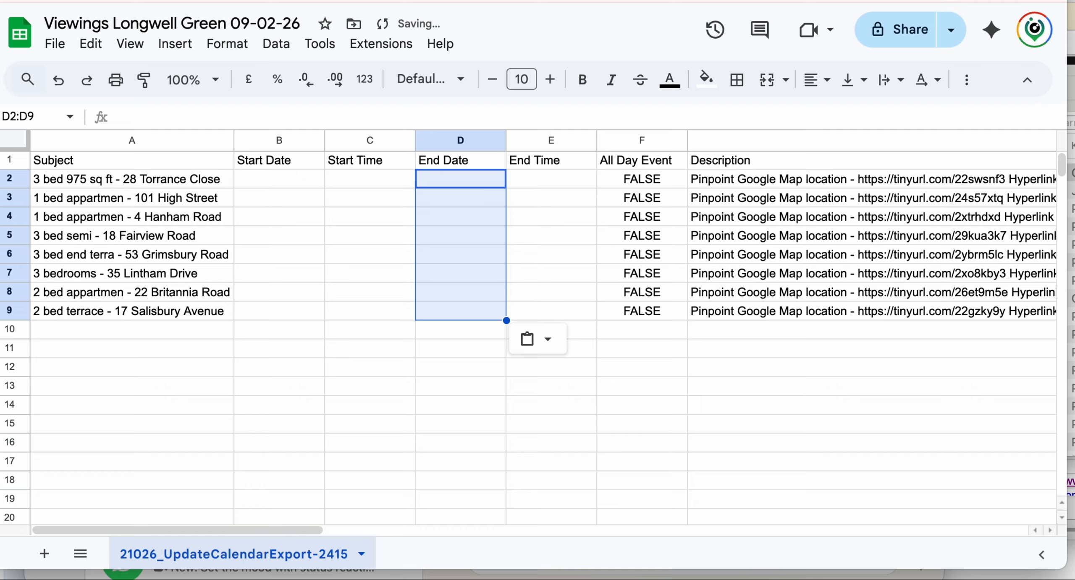
key(Left)
key(shift+Down)
key(shift+Down)
key(shift+Down)
key(shift+Down)
key(shift+Down)
key(shift+Down)
key(shift+Down)
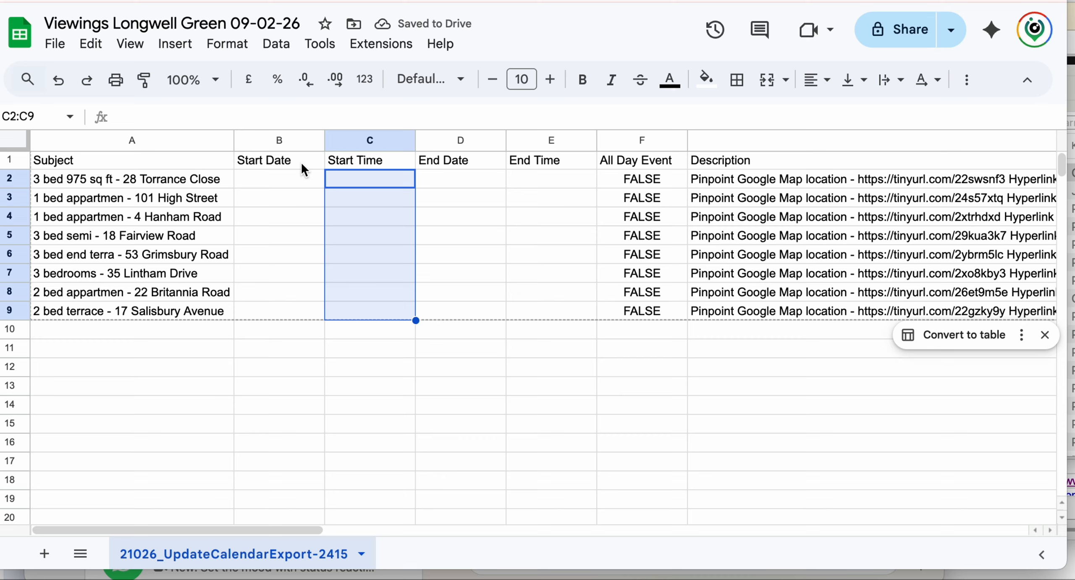
- Format the Start Time cells as Time and paste that format into the End Time column
click(227, 45)
mouse_move(261, 119)
click(546, 425)
key(ctrl+c)
key(Right)
key(Right)
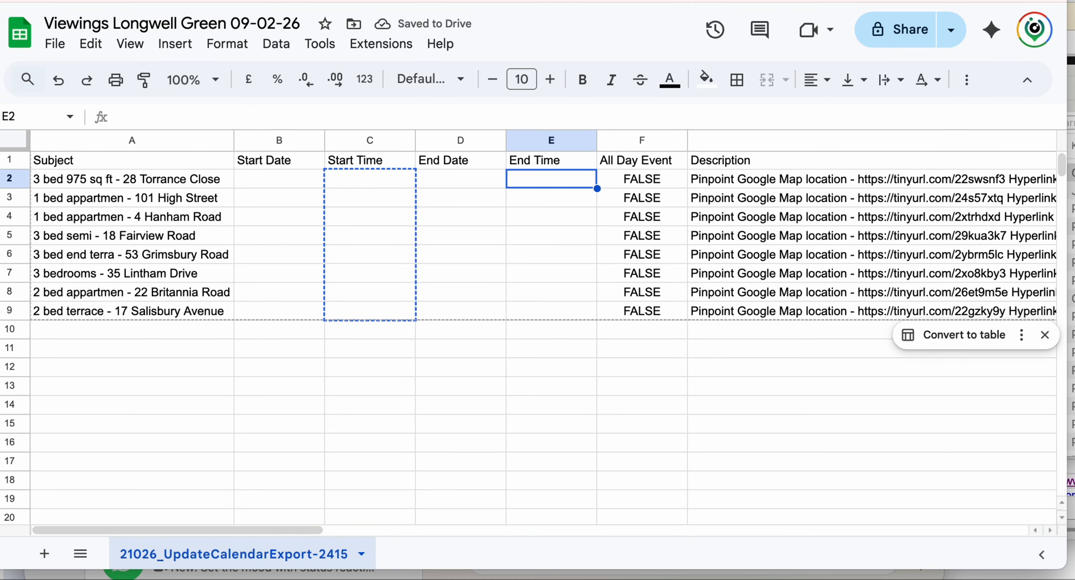
key(ctrl+v)
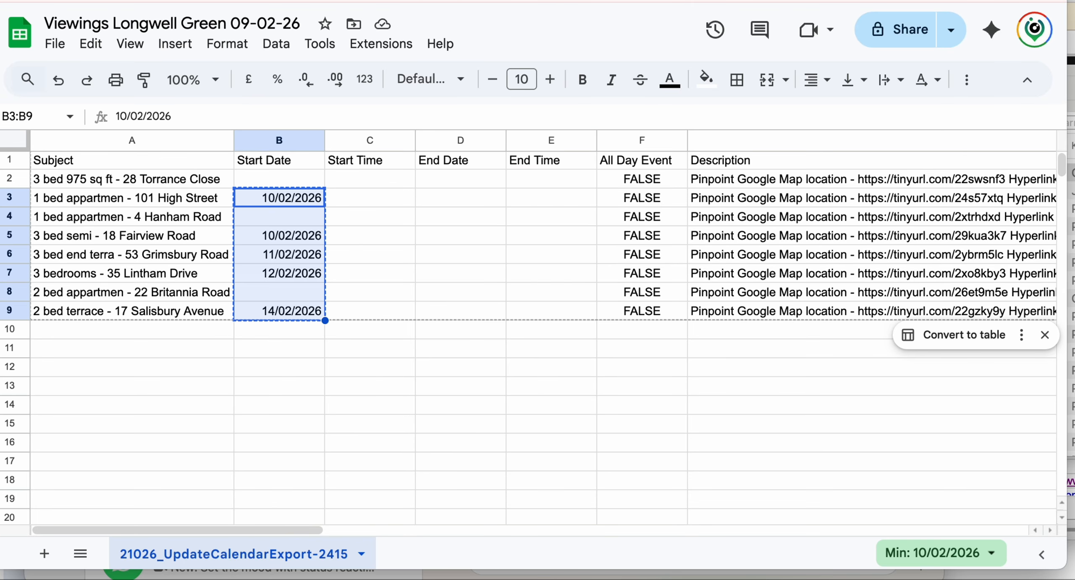
- Copy the start dates into End Date and enter end times 12:00 in E7 and 11:30 in E9
key(Right)
key(Right)
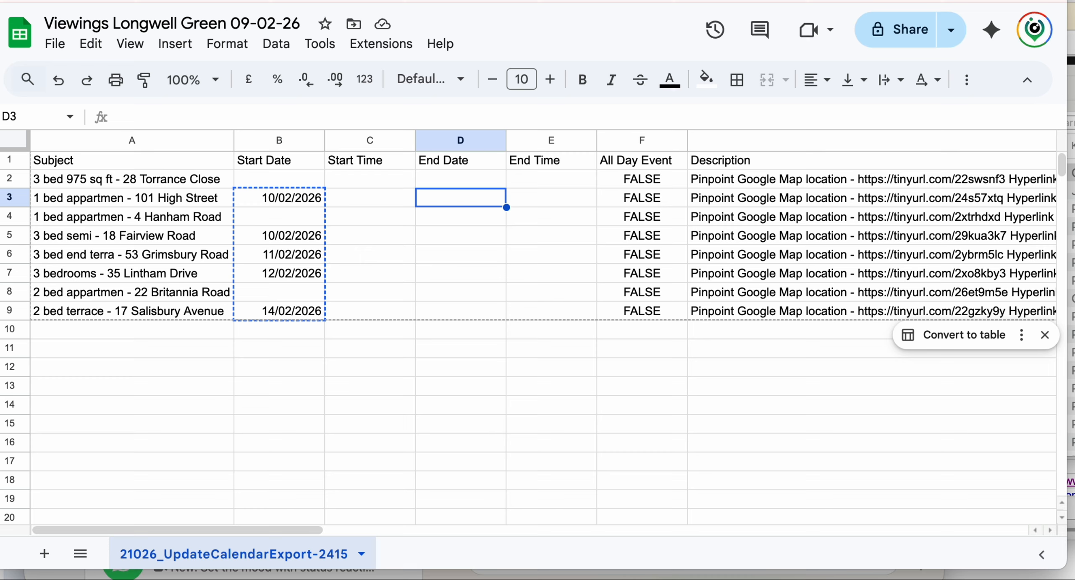
key(ctrl+v)
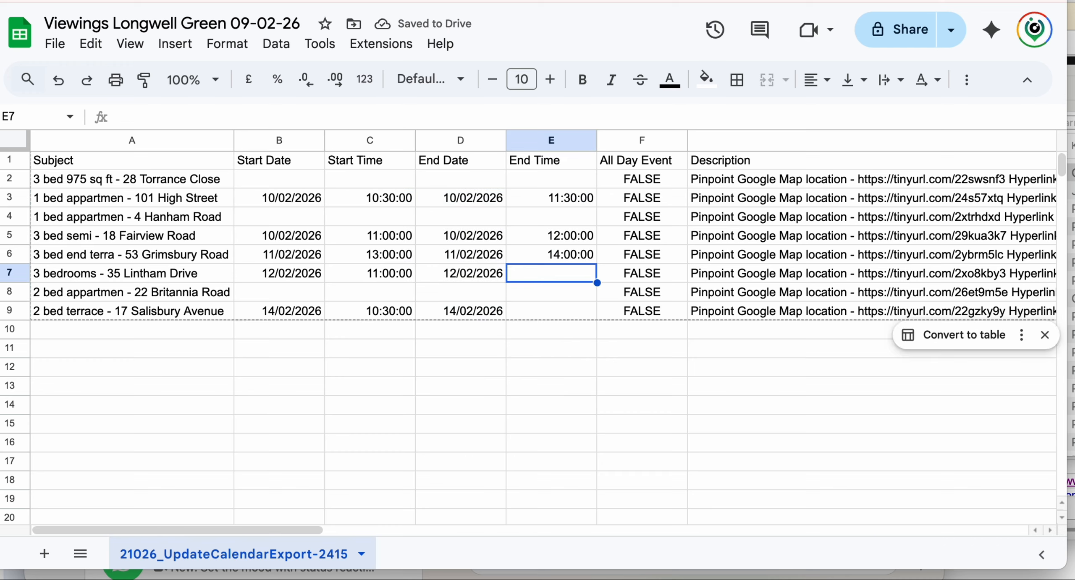
text(12:00)
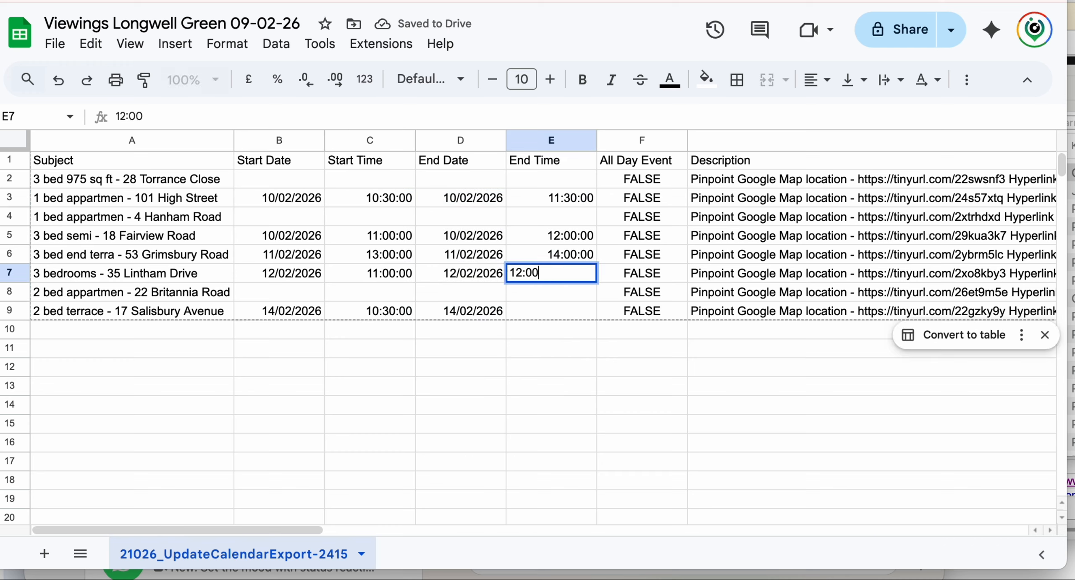
key(Return)
key(Return)
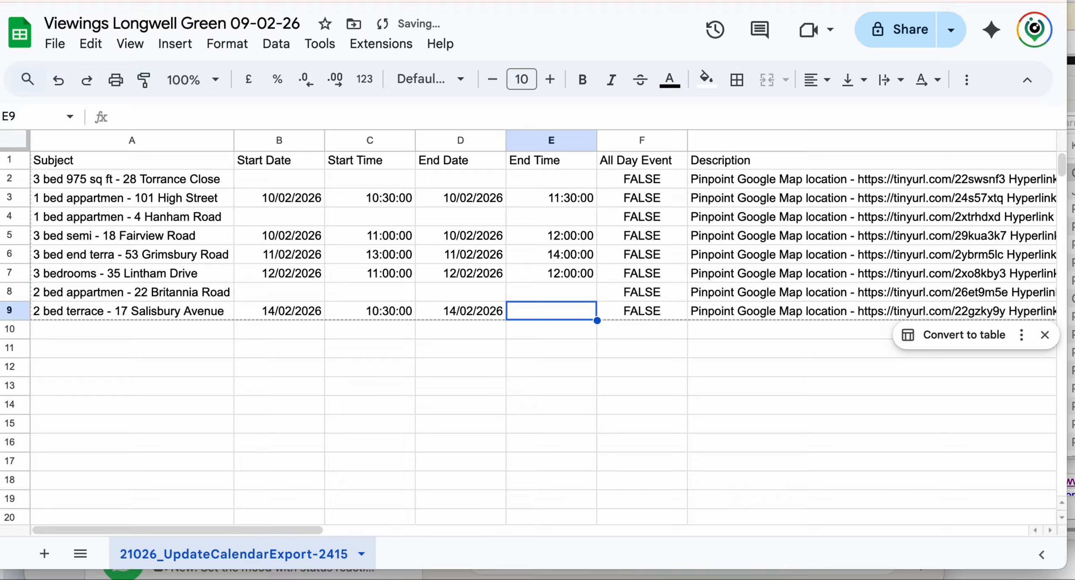
text(11:30)
key(Return)
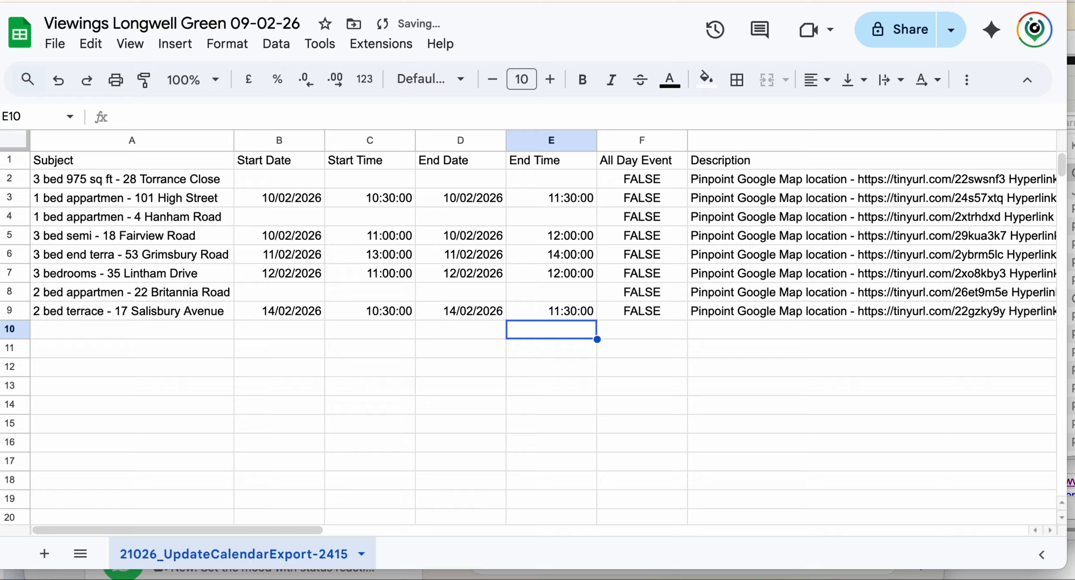
- Download the sheet as Comma-separated values (.csv), producing 21026_UpdateCalendarExport-2415.csv
click(59, 45)
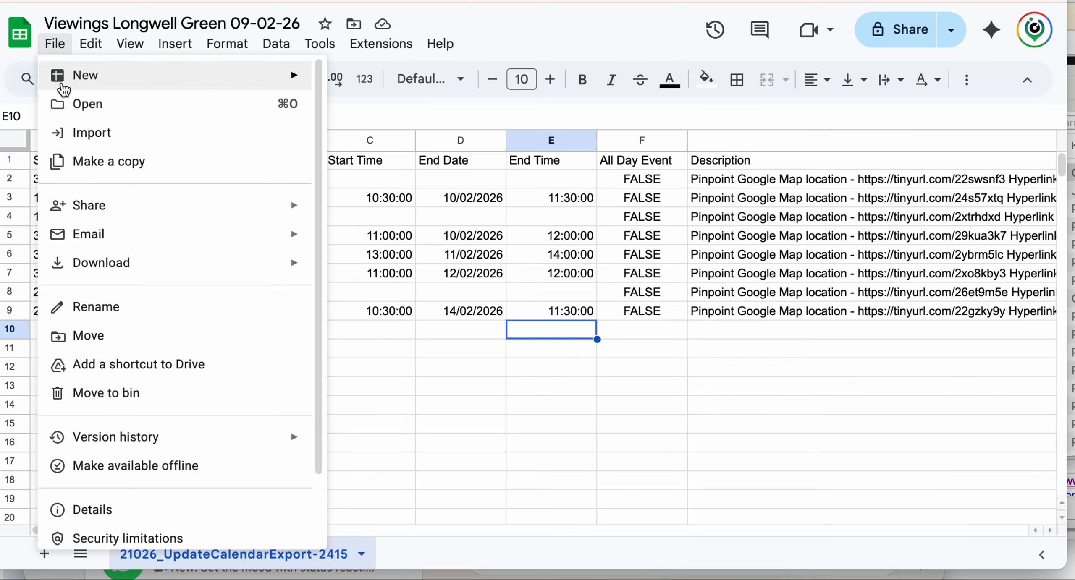
mouse_move(213, 267)
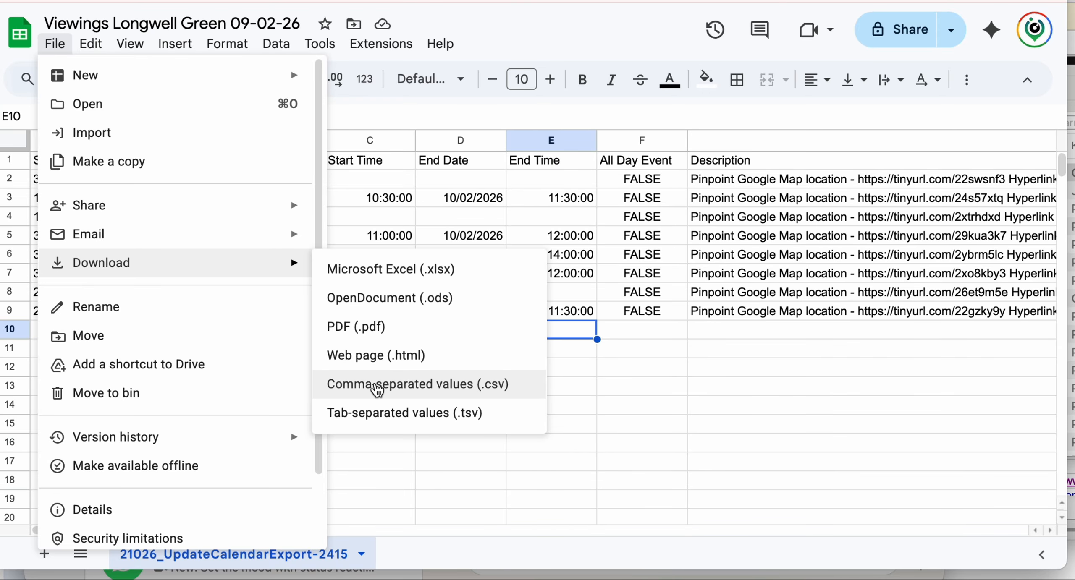
click(377, 384)
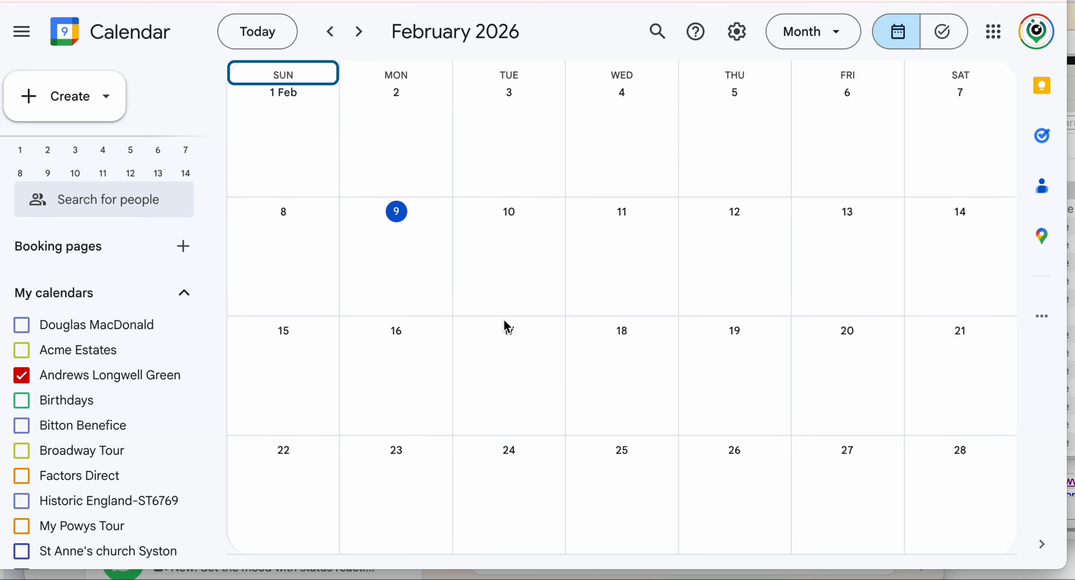
scroll(504, 319, up, 1)
scroll(504, 320, down, 1)
scroll(504, 321, up, 1)
scroll(504, 319, down, 1)
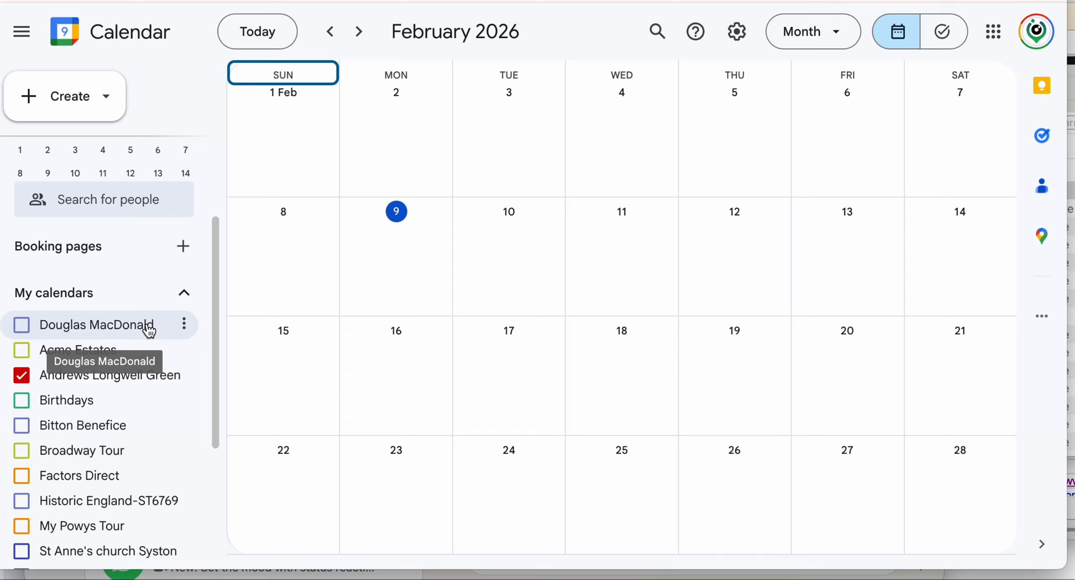
scroll(148, 329, down, 3)
scroll(149, 330, down, 1)
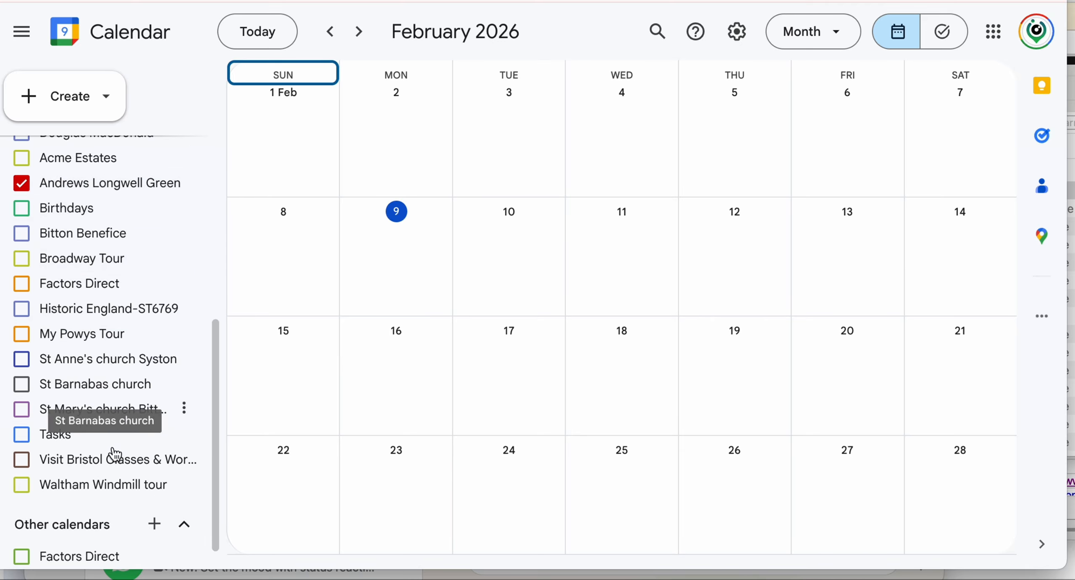
scroll(140, 497, down, 1)
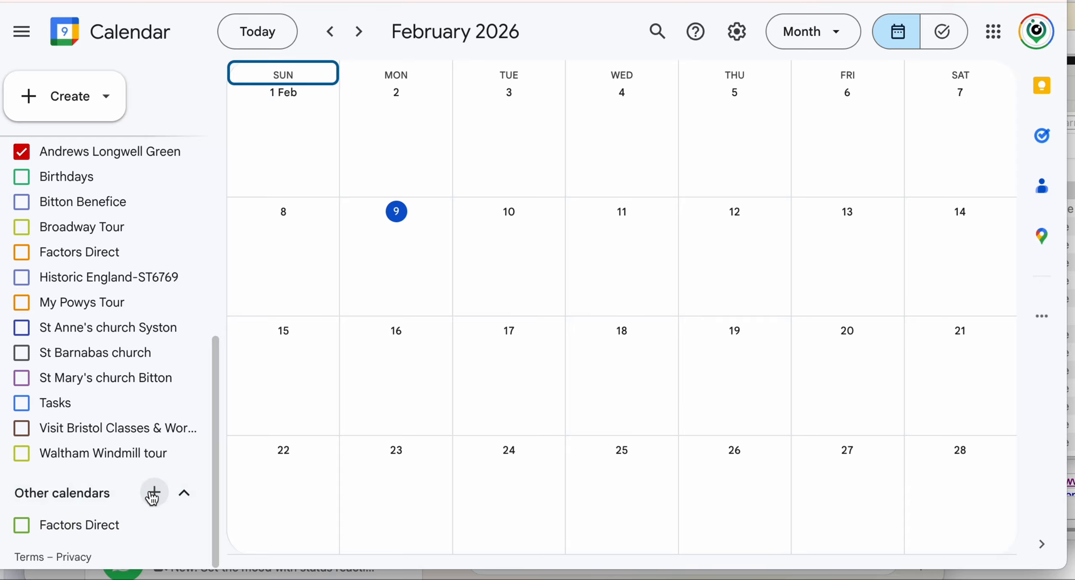
click(154, 497)
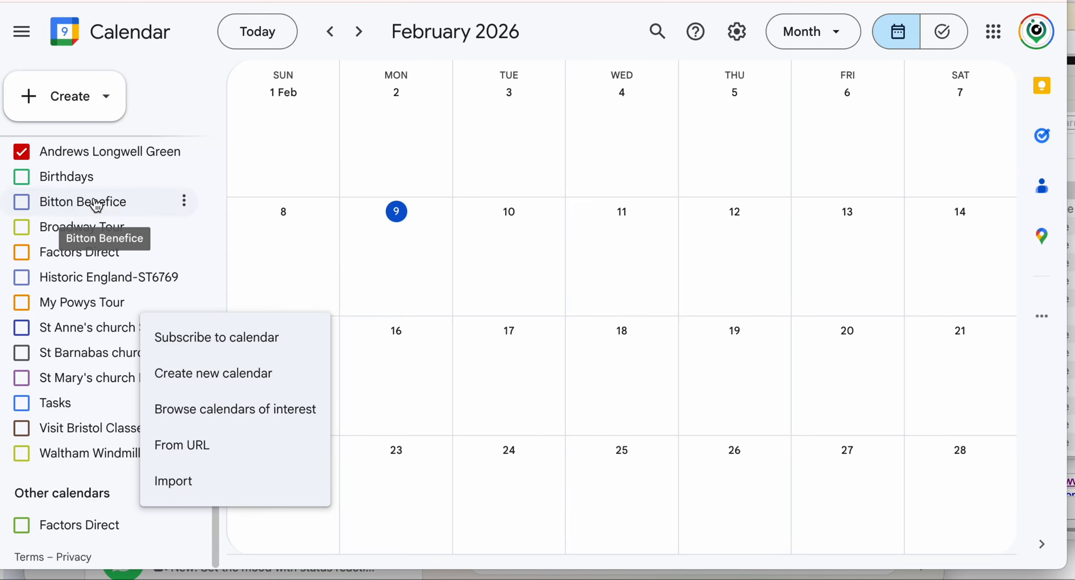
click(184, 152)
click(248, 227)
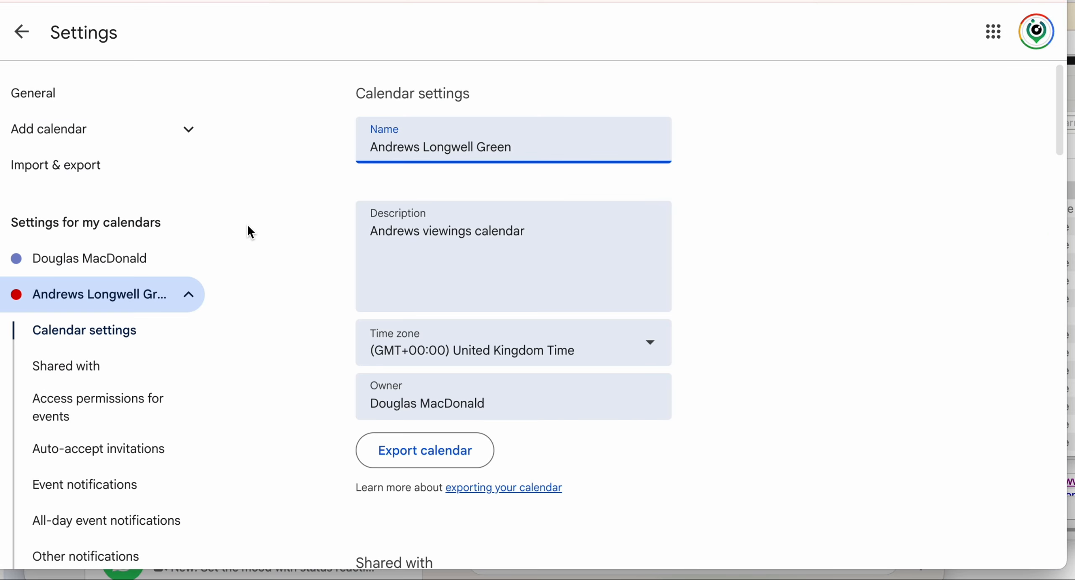
click(21, 33)
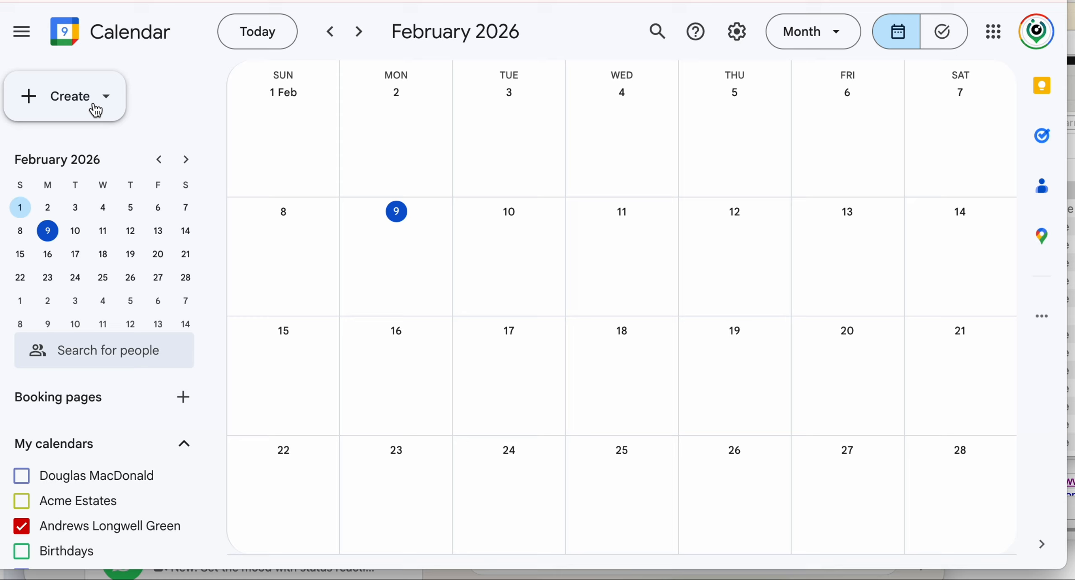
- In calendar Import & export settings, set Add to calendar to Andrews Longwell Green
click(742, 37)
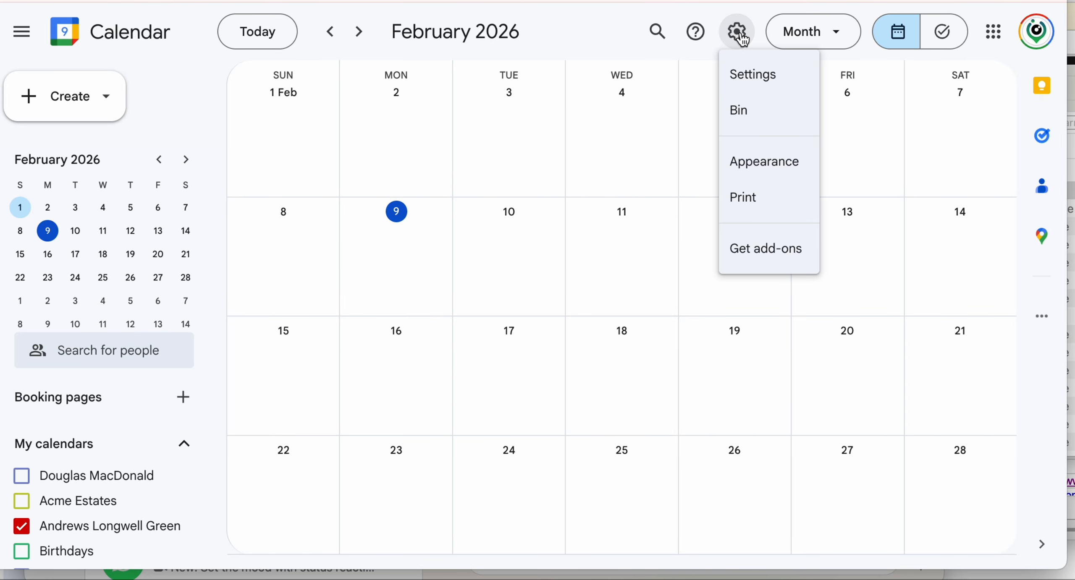
click(756, 77)
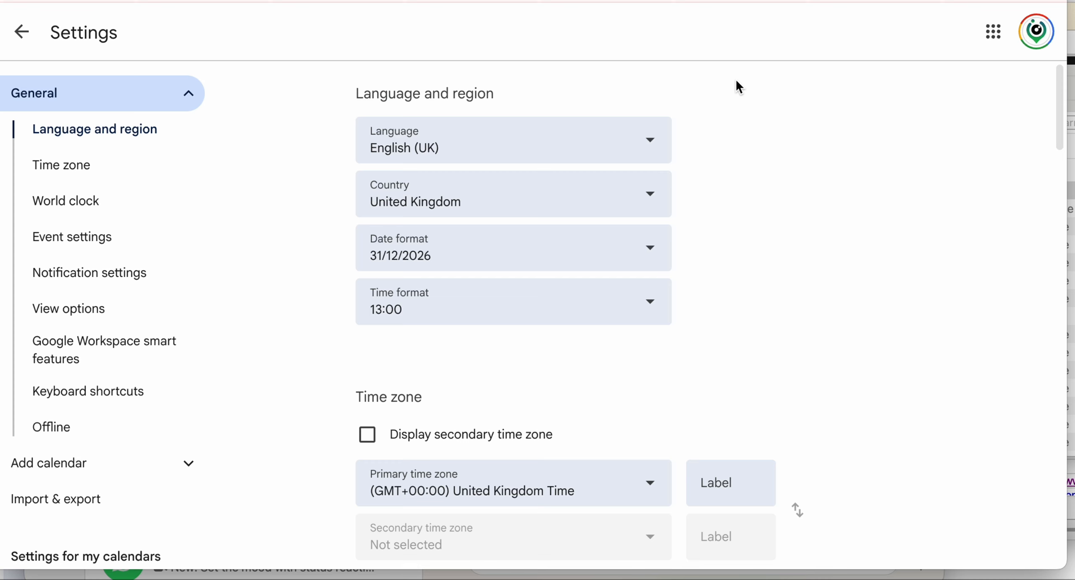
click(72, 503)
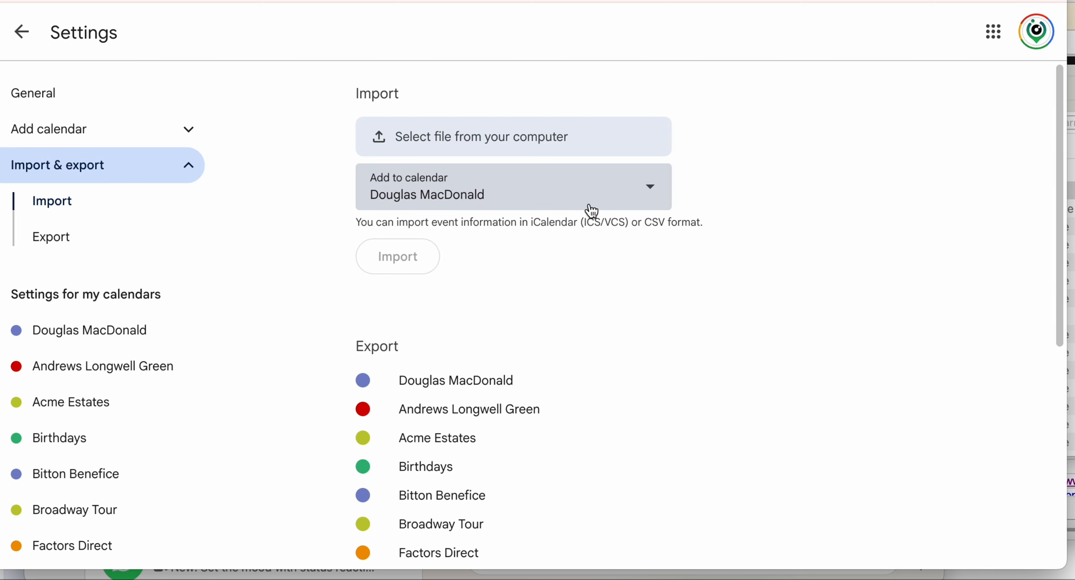
click(657, 197)
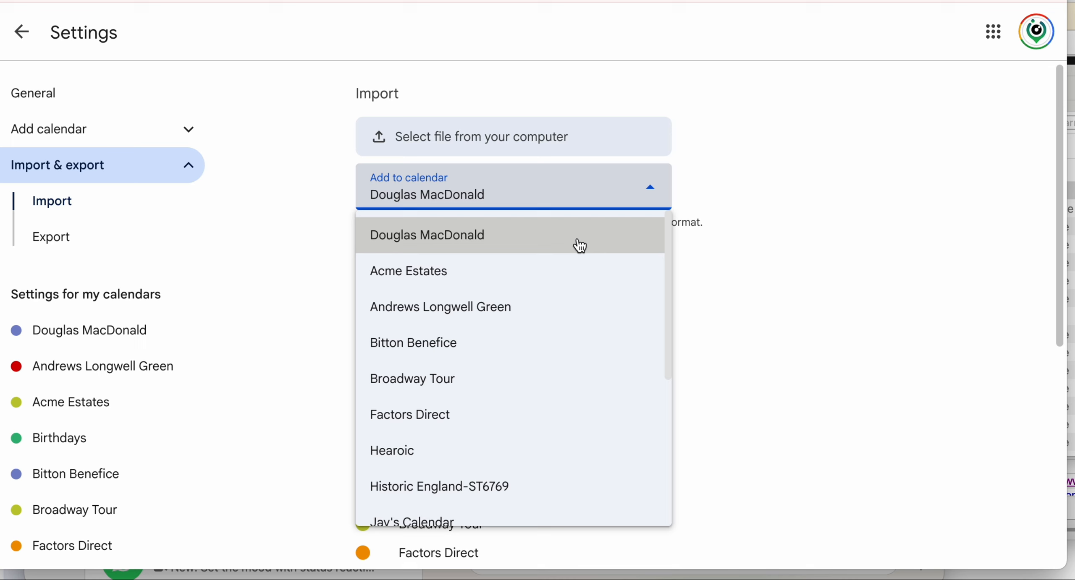
click(494, 309)
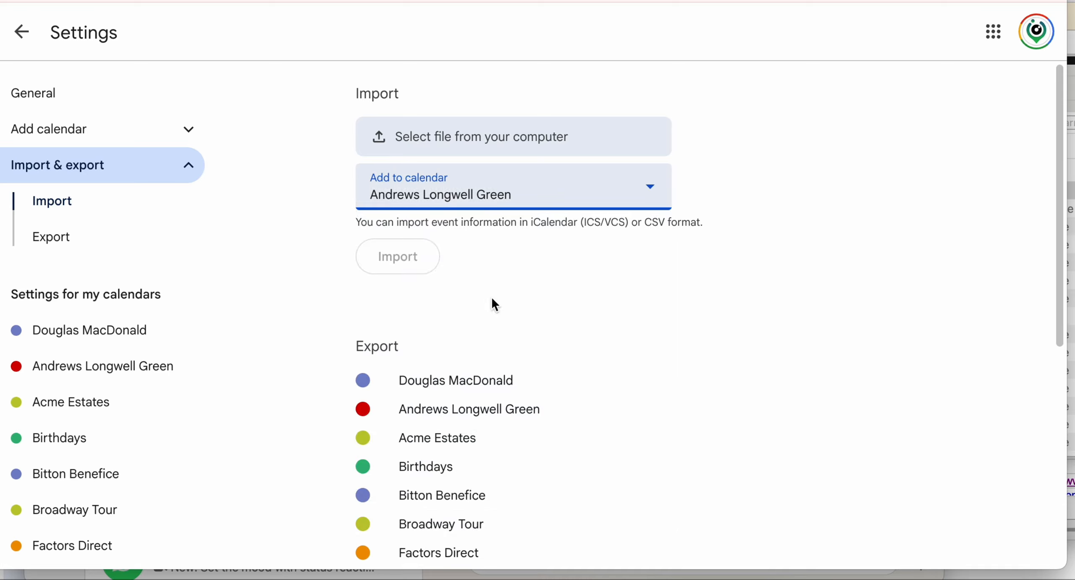
- Choose the Viewings CSV file, import all 5 events, and return to the month view
click(421, 145)
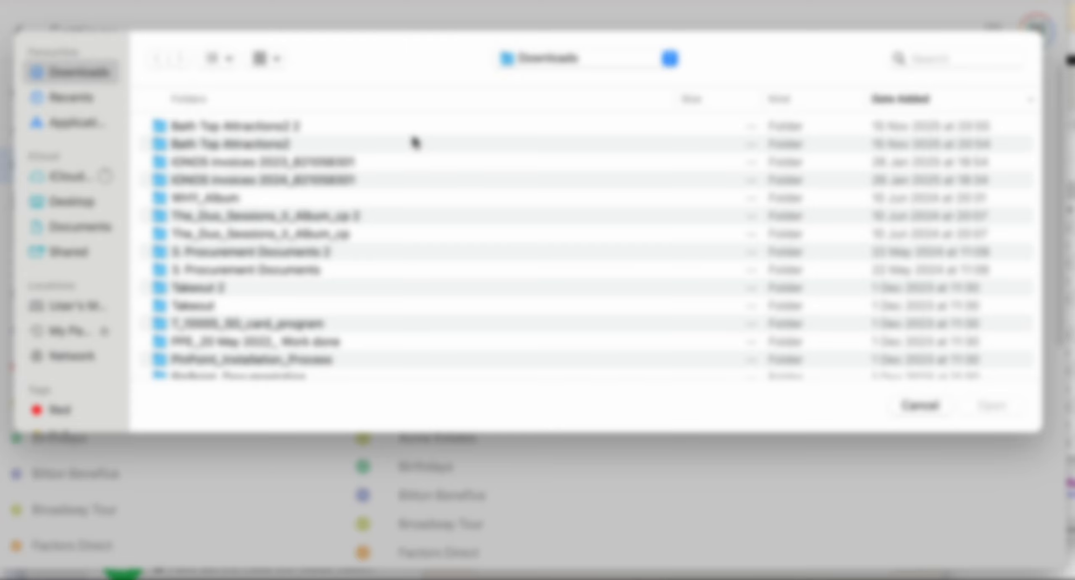
click(927, 59)
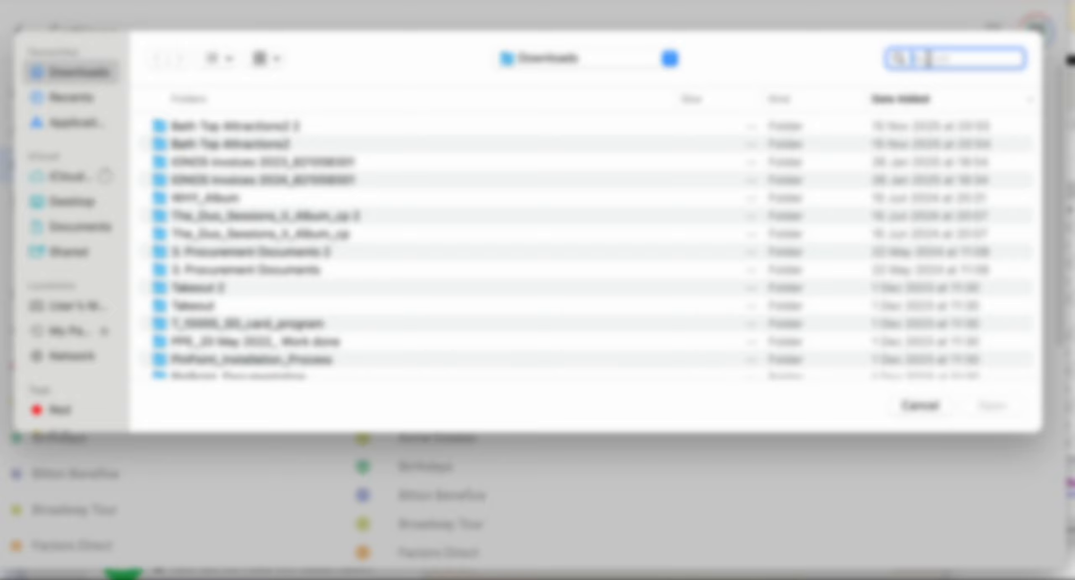
text(Viewings)
click(272, 265)
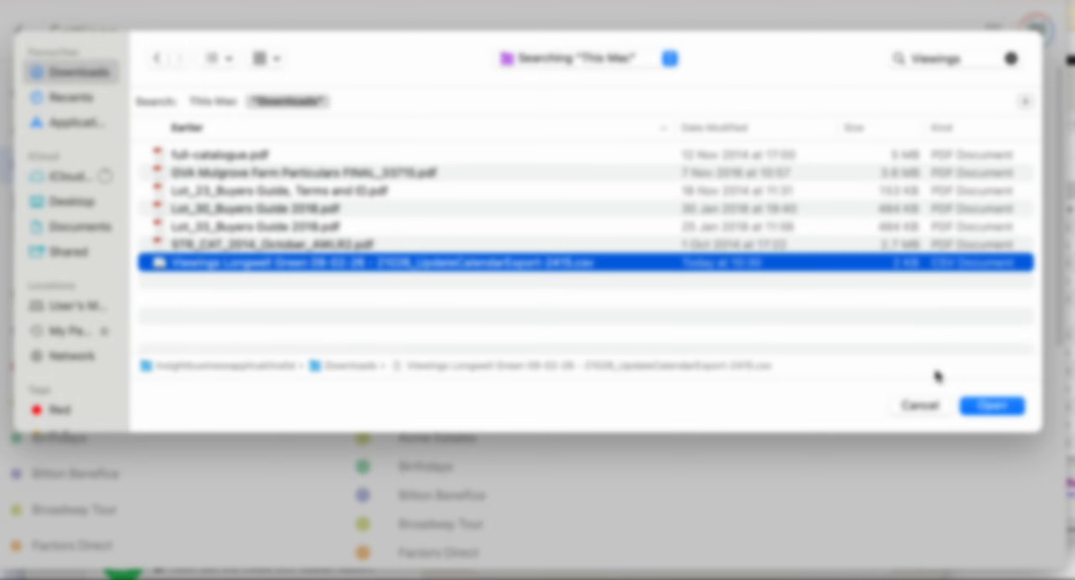
click(993, 406)
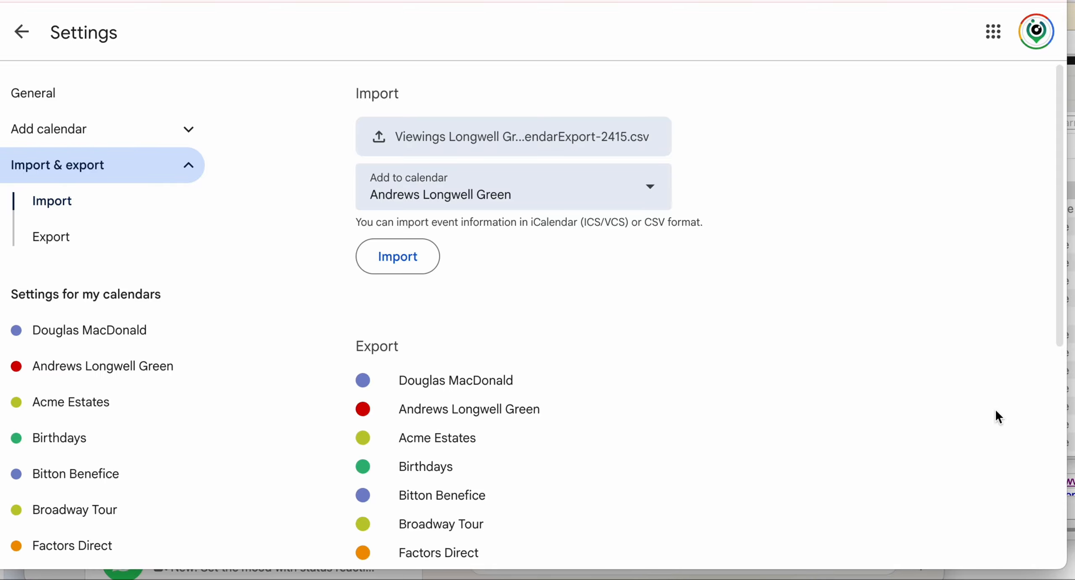
click(405, 264)
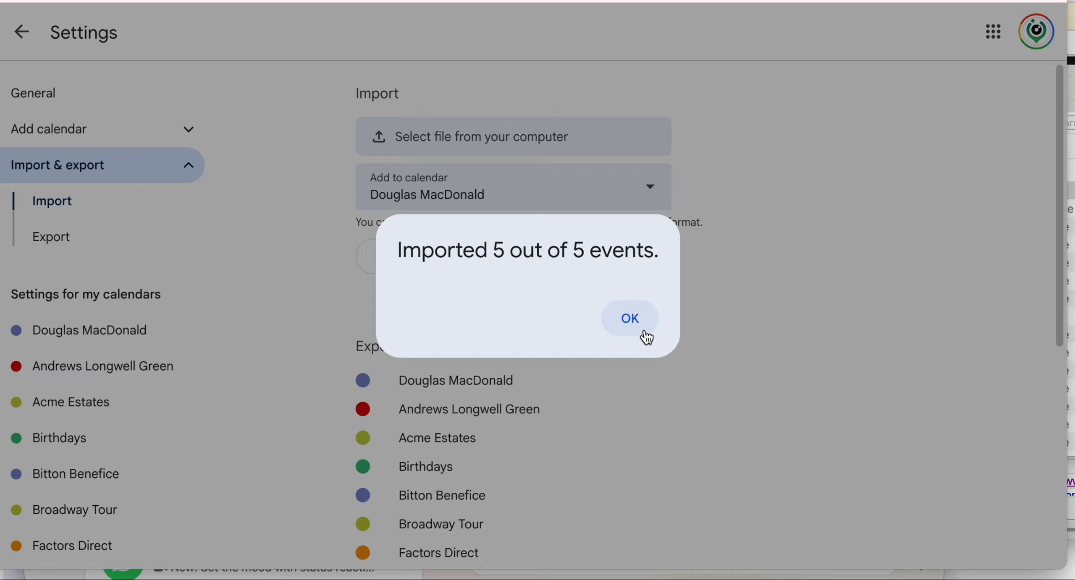
click(635, 322)
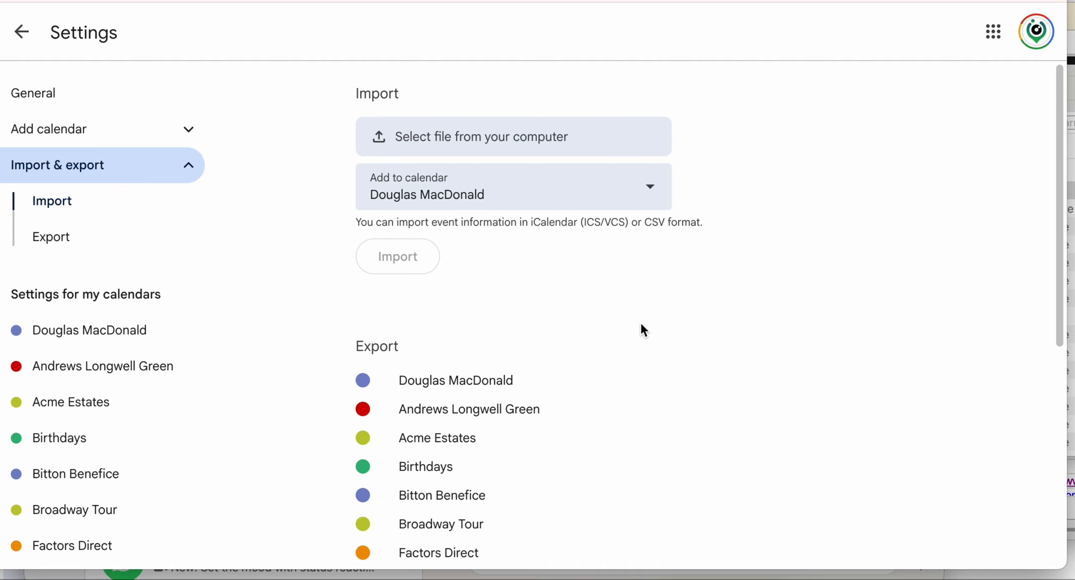
click(24, 36)
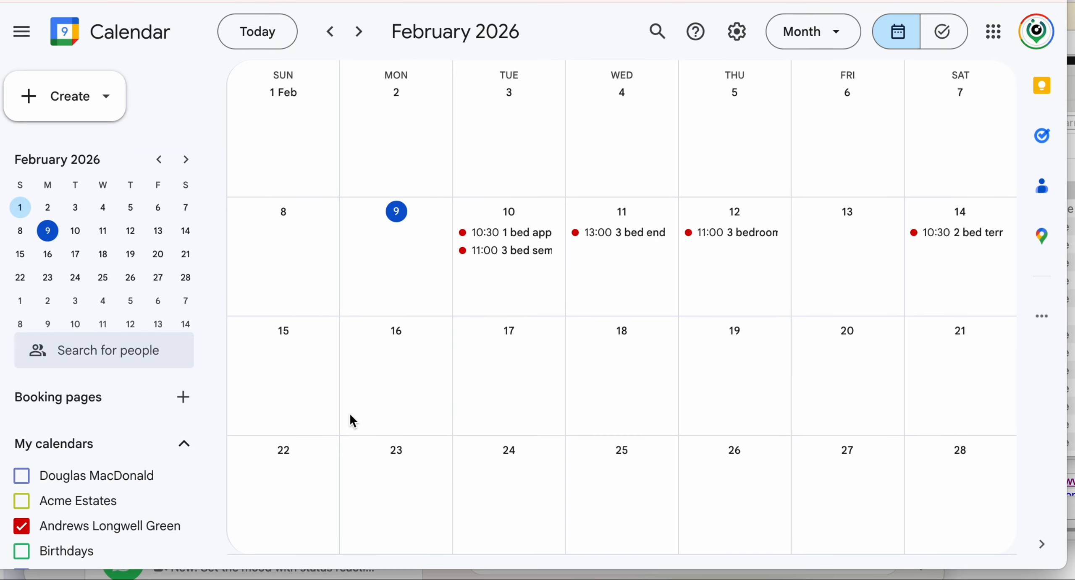
click(508, 232)
click(416, 183)
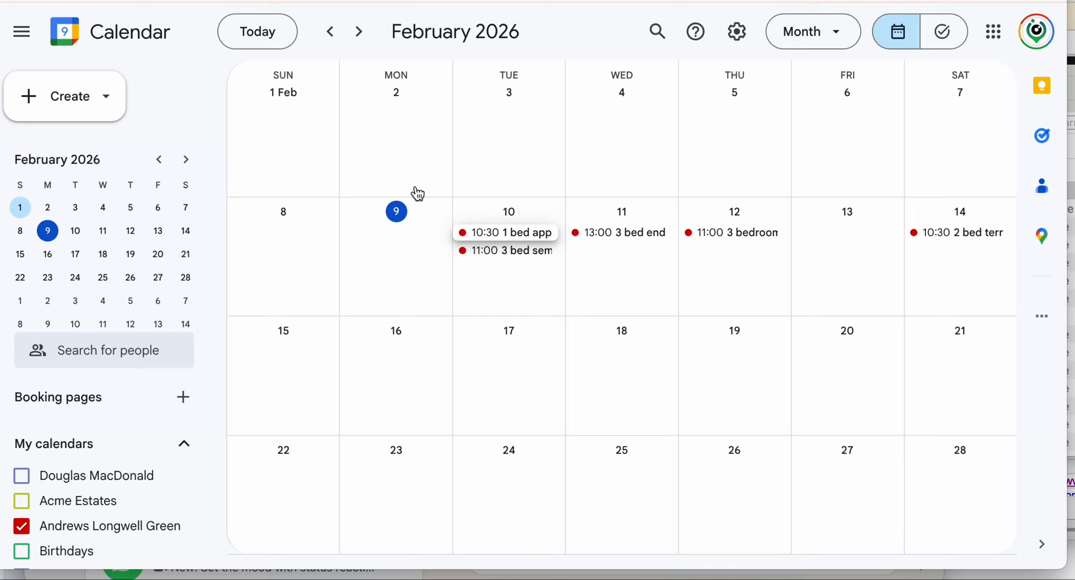
click(502, 252)
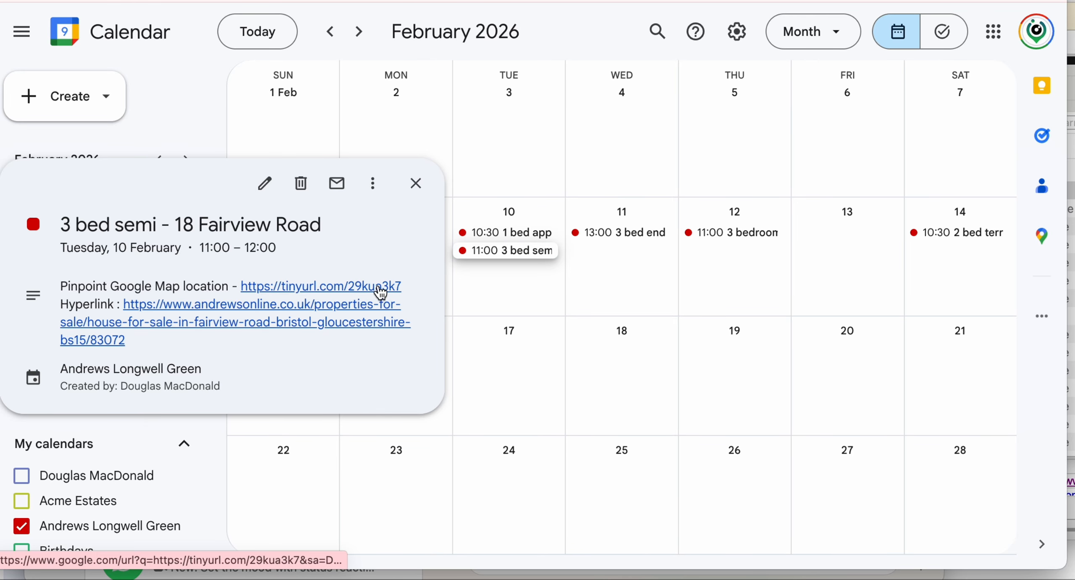
click(381, 289)
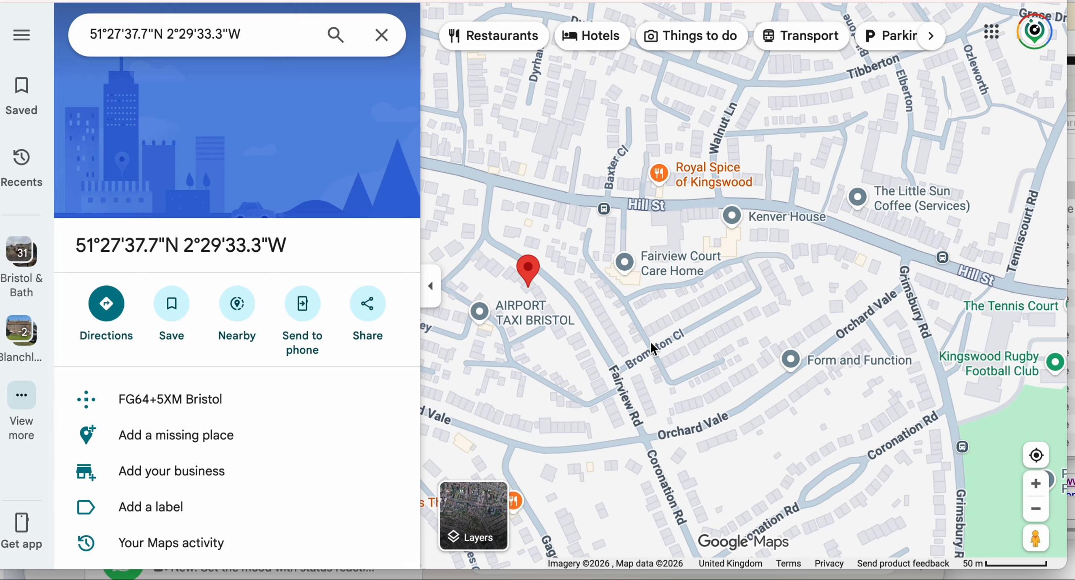
- Zoom in and centre Google Maps on the Fairview Rd pin, then go back to the calendar
scroll(651, 343, up, 2)
drag(550, 338, 754, 305)
scroll(754, 305, up, 3)
scroll(755, 305, up, 2)
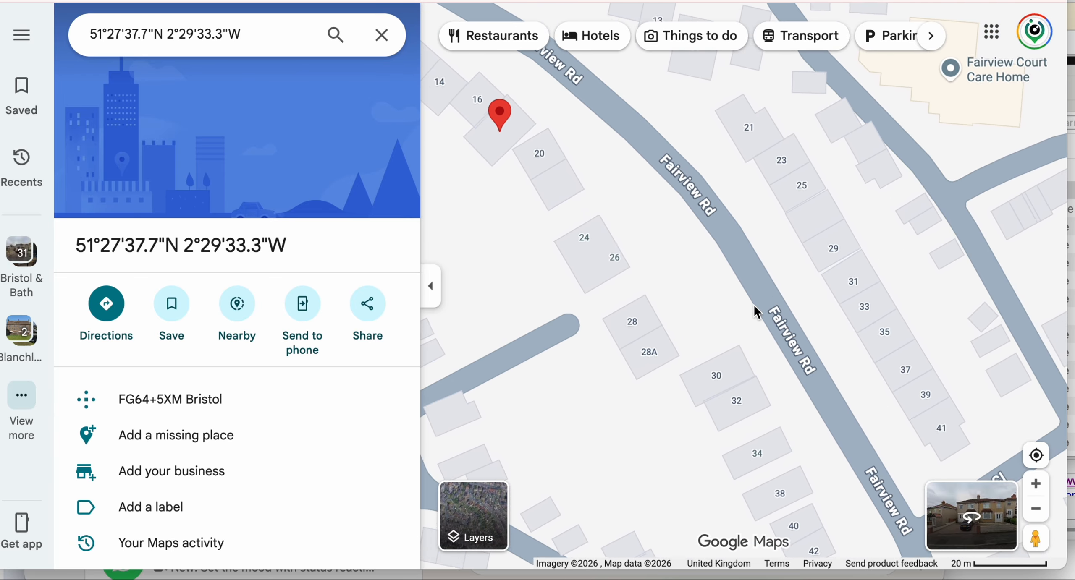
drag(525, 257, 691, 372)
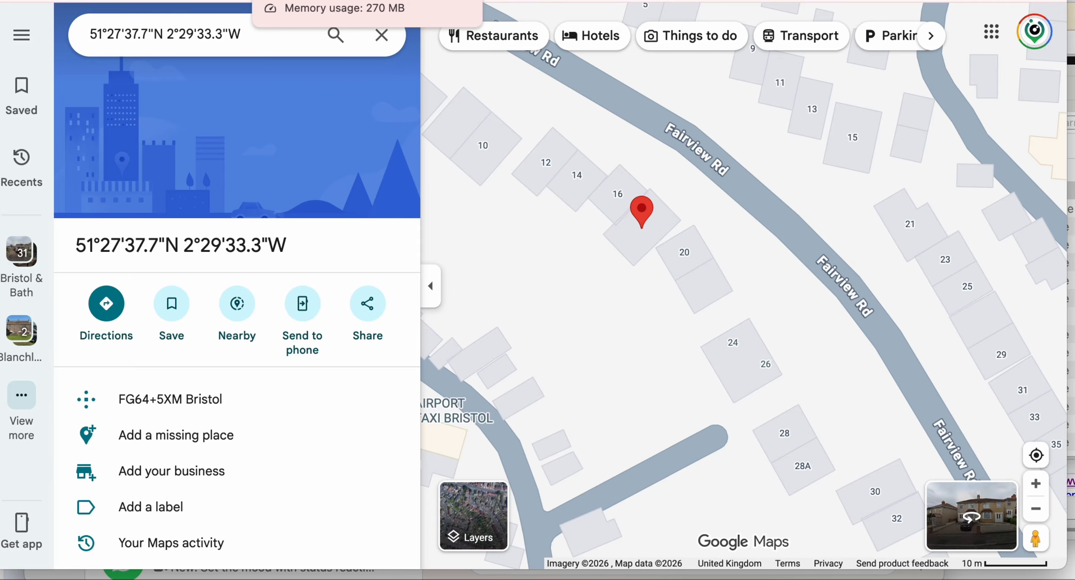
click(302, 0)
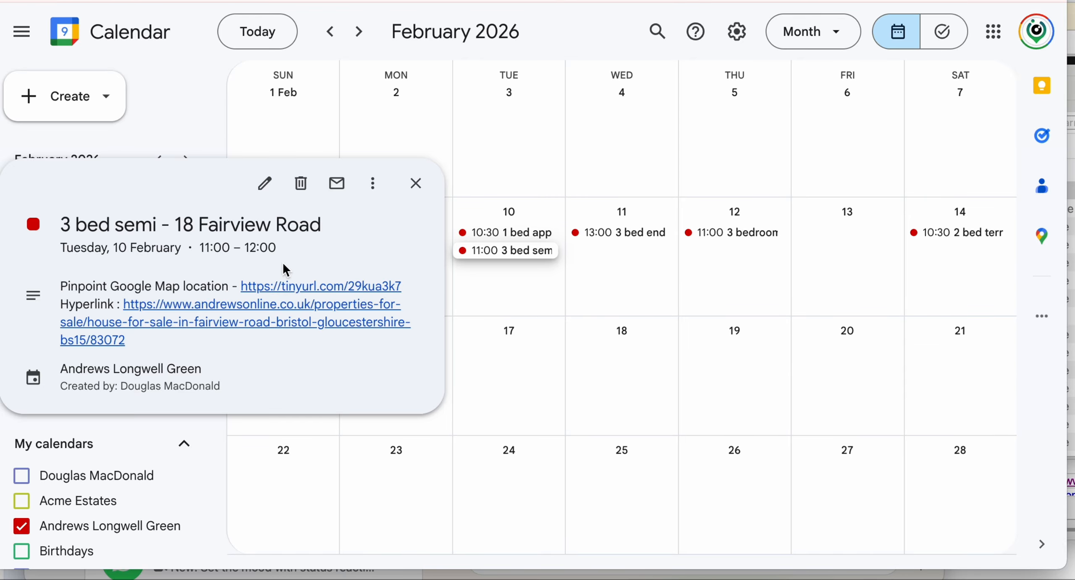
click(299, 305)
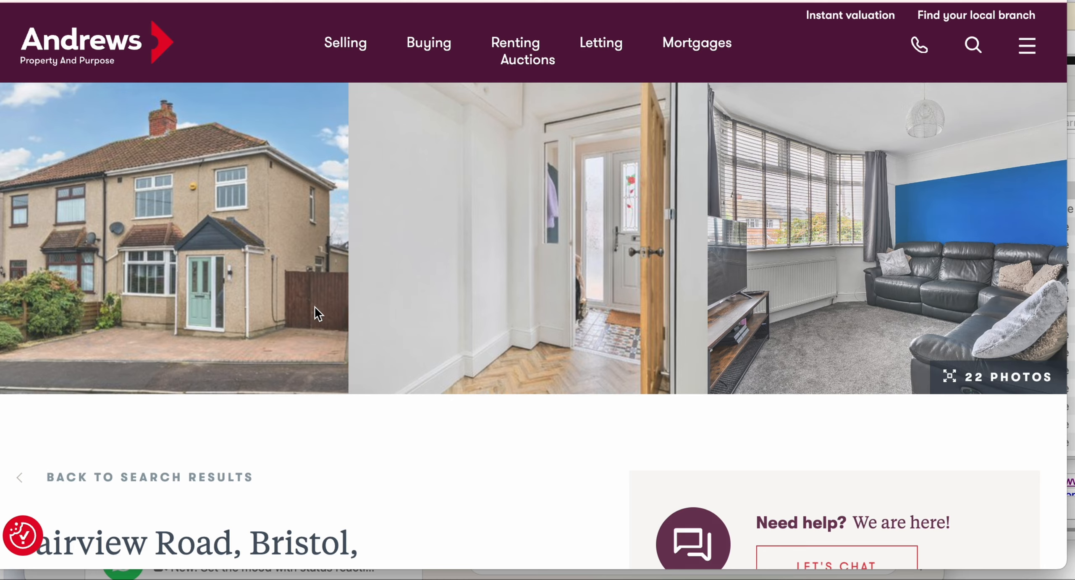
scroll(468, 329, down, 5)
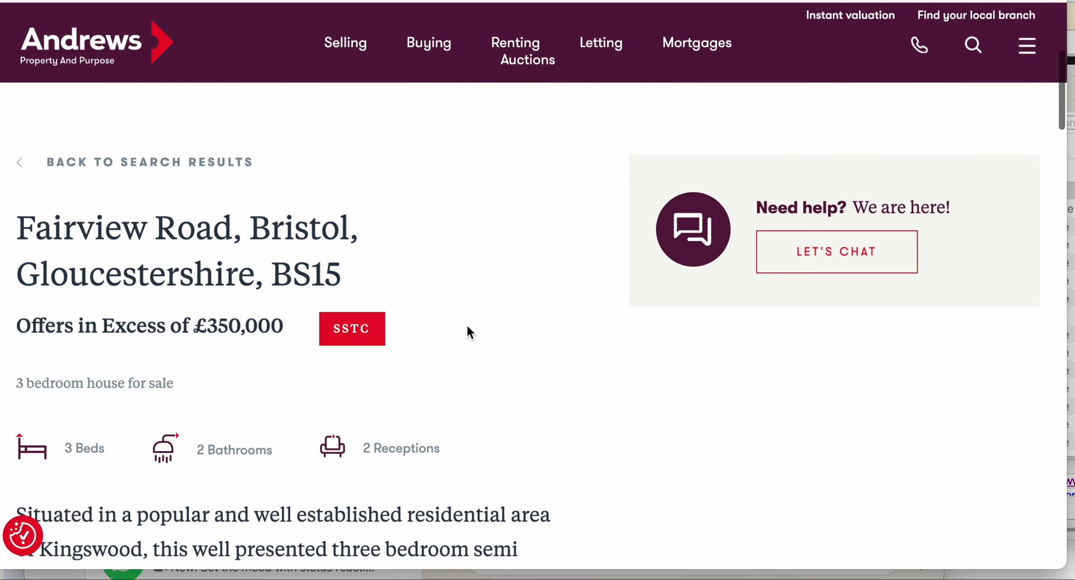
scroll(468, 332, down, 3)
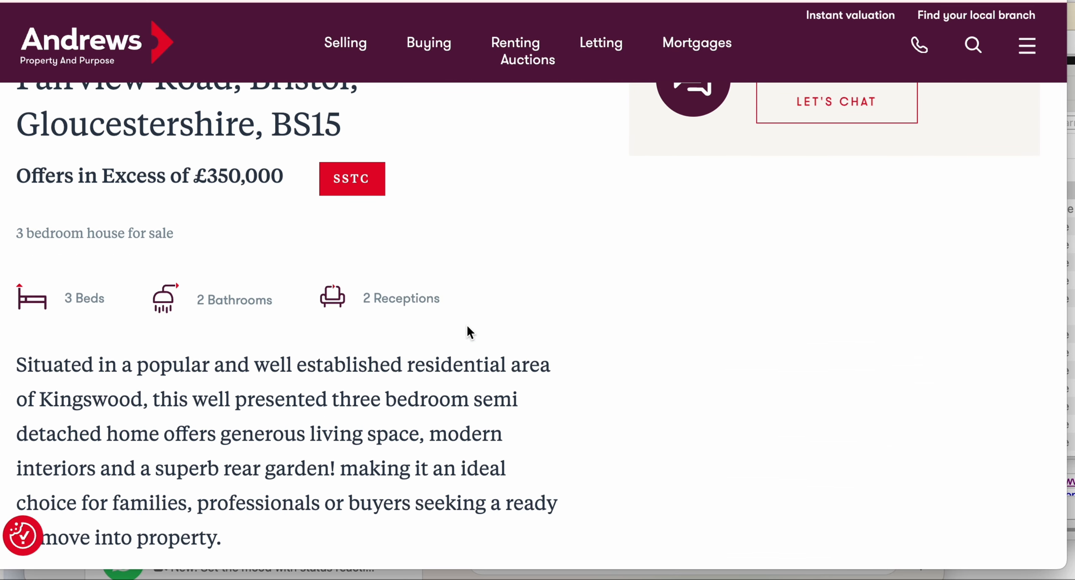
scroll(470, 333, up, 9)
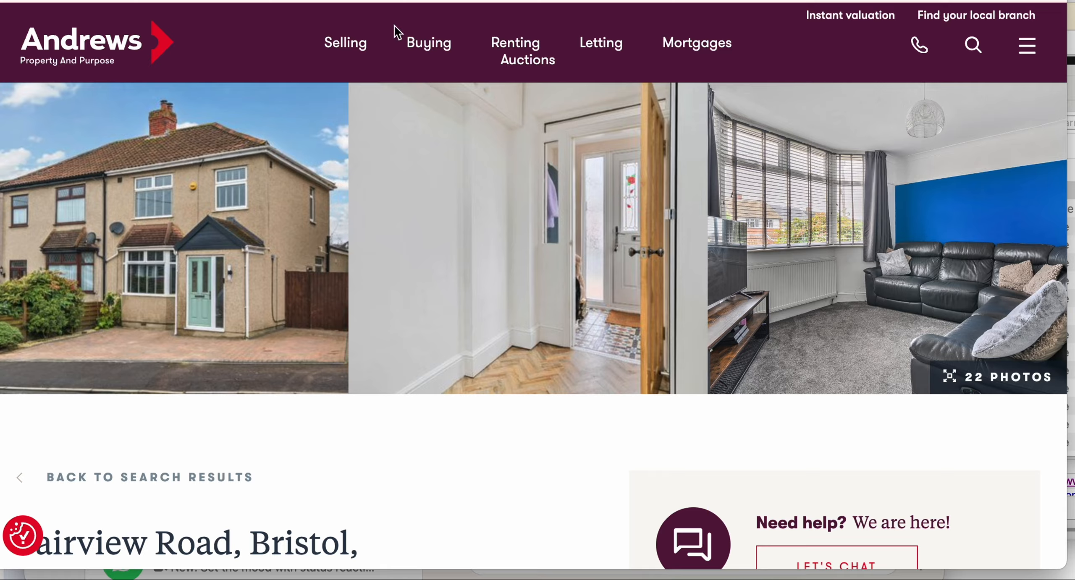
click(386, 0)
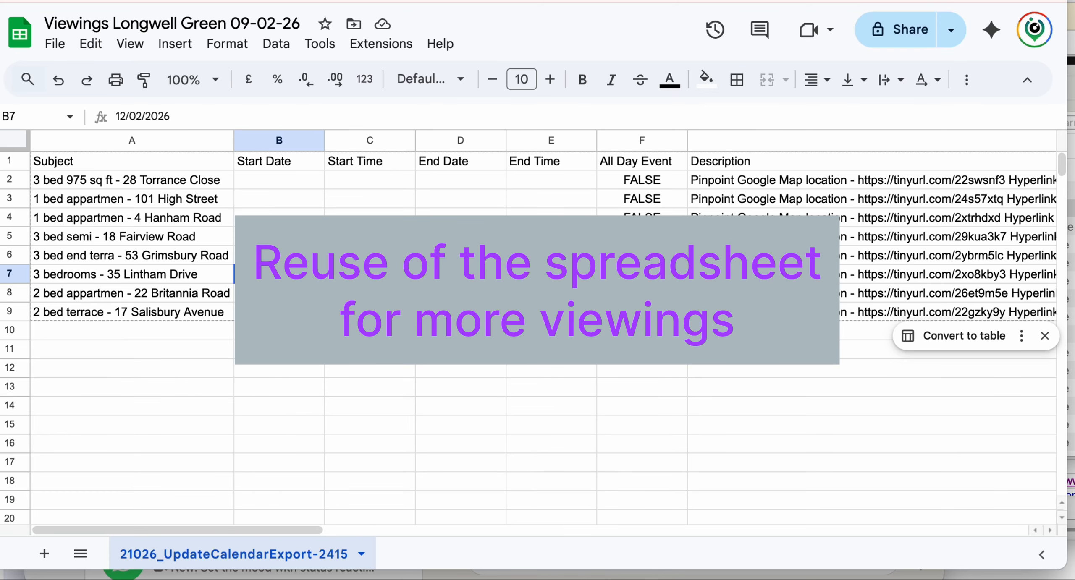
- Enter the last rescheduled value (18/20) and download the 10-02-26 sheet as a .csv file
text(18/20)
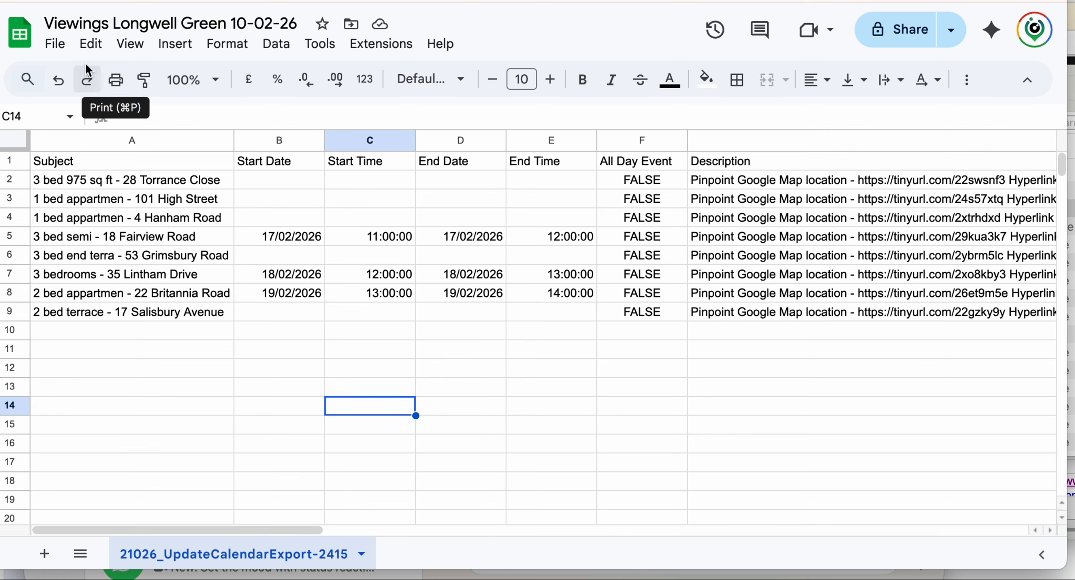
click(63, 47)
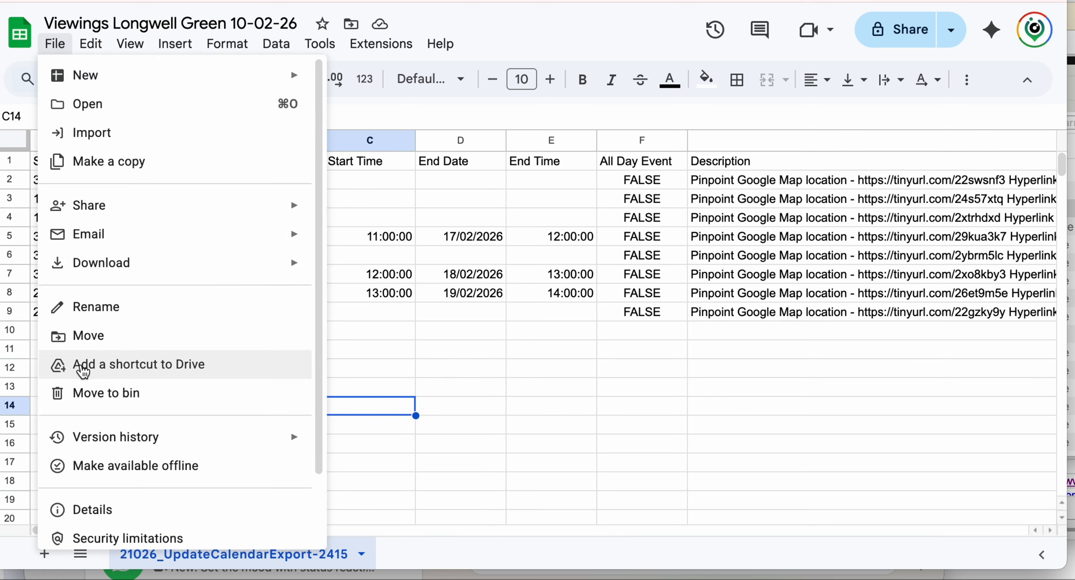
mouse_move(206, 265)
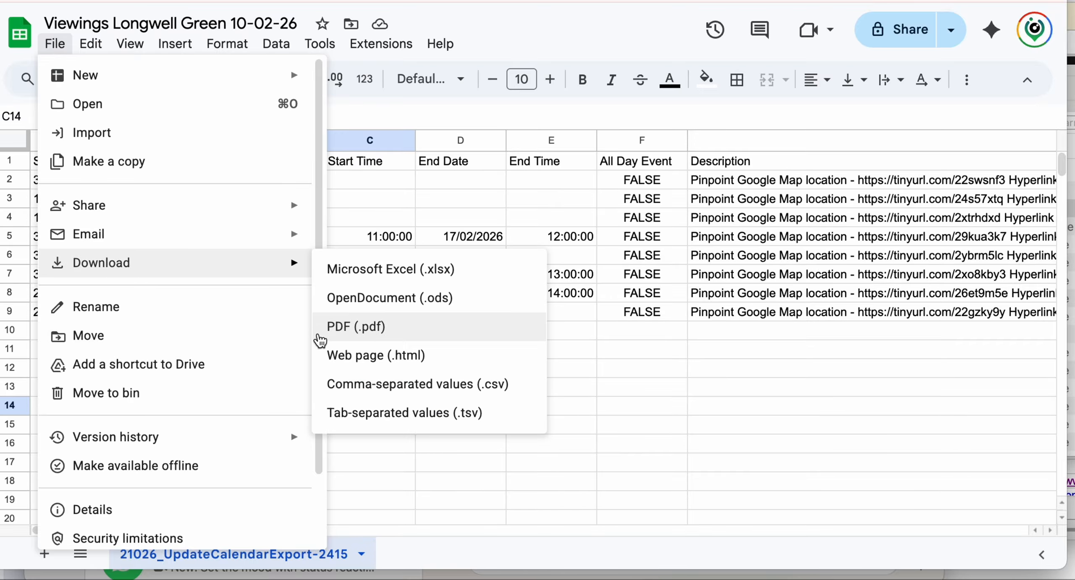
click(343, 387)
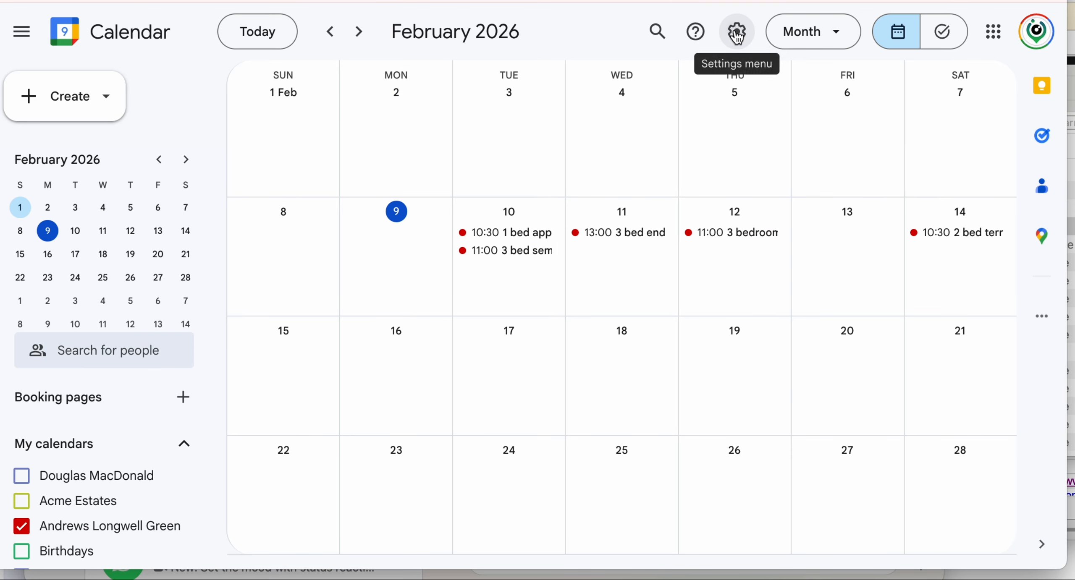
- Open the calendar's Import & export settings and target the Andrews Longwell Green calendar
click(737, 37)
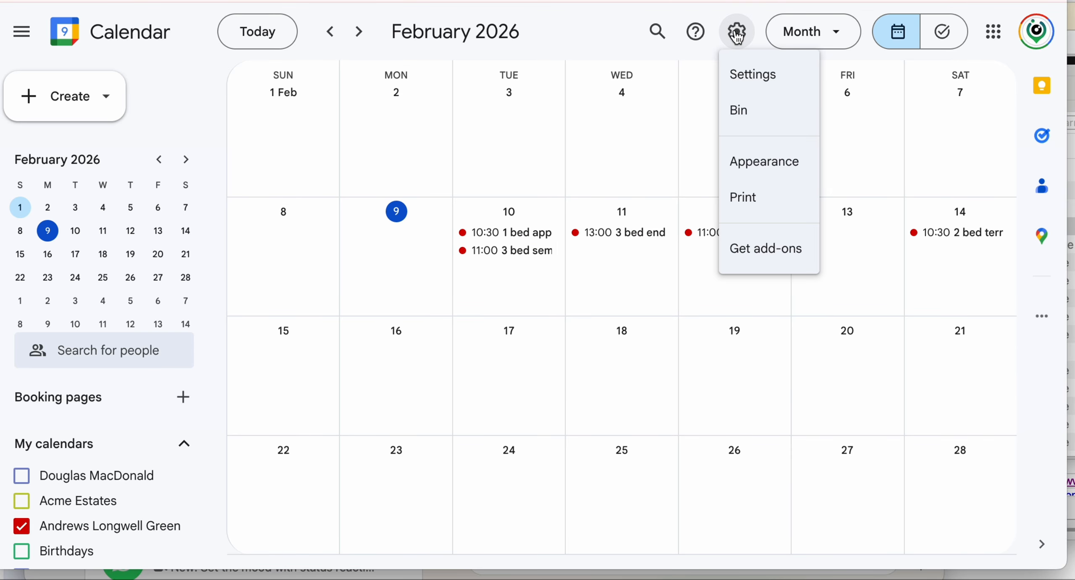
click(744, 84)
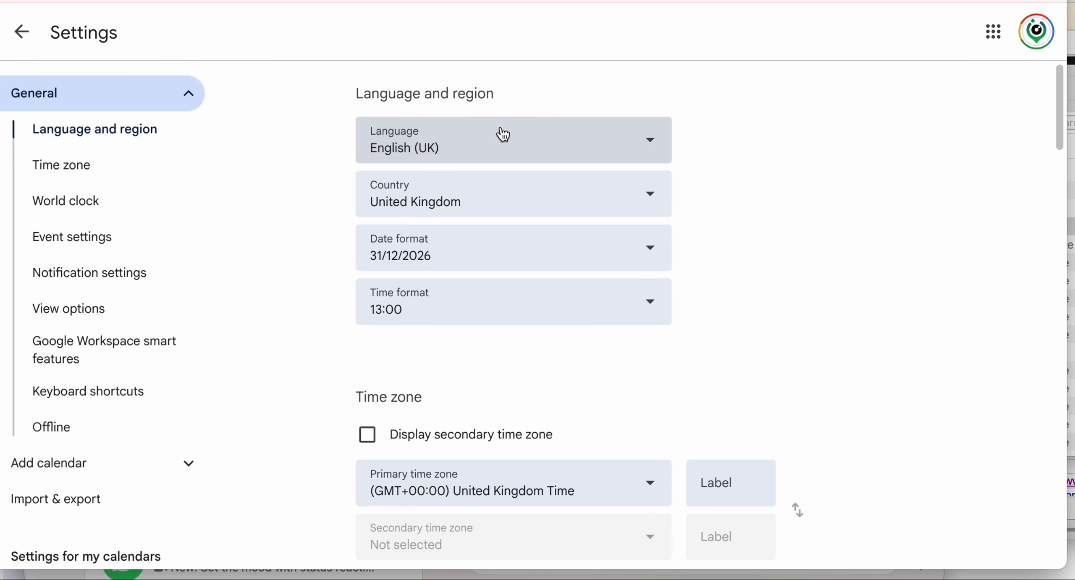
click(63, 515)
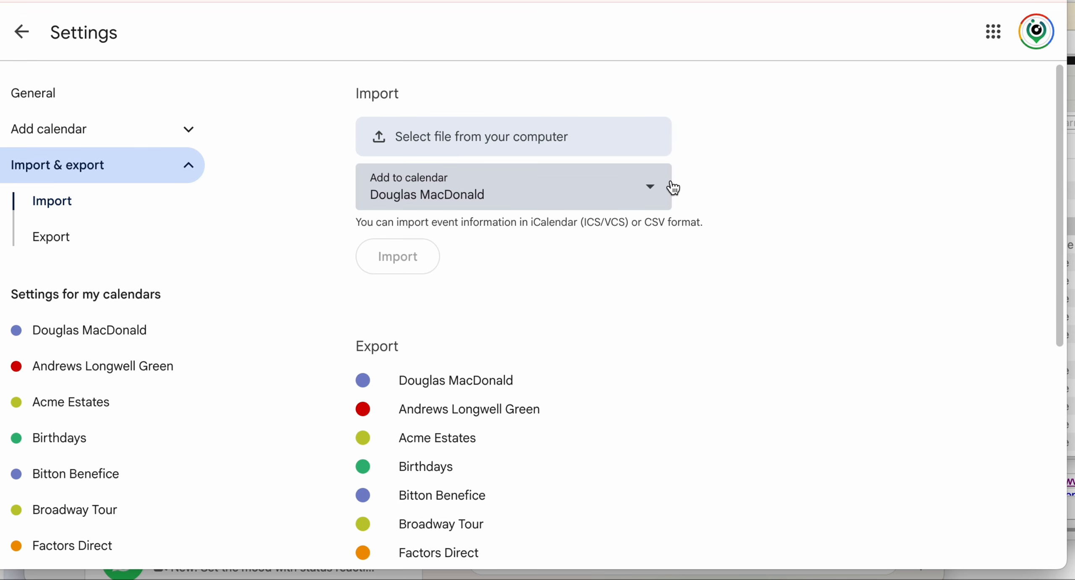
click(652, 192)
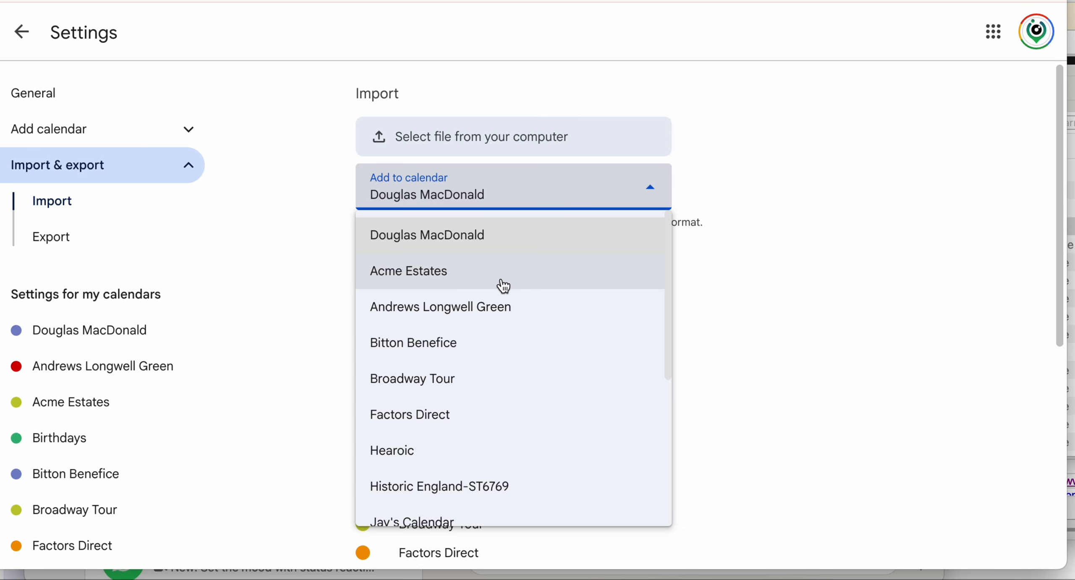
click(487, 306)
- Import the Viewings Longwell Green 10-02-26 CSV (3 of 3 events) and return to the month view
click(418, 136)
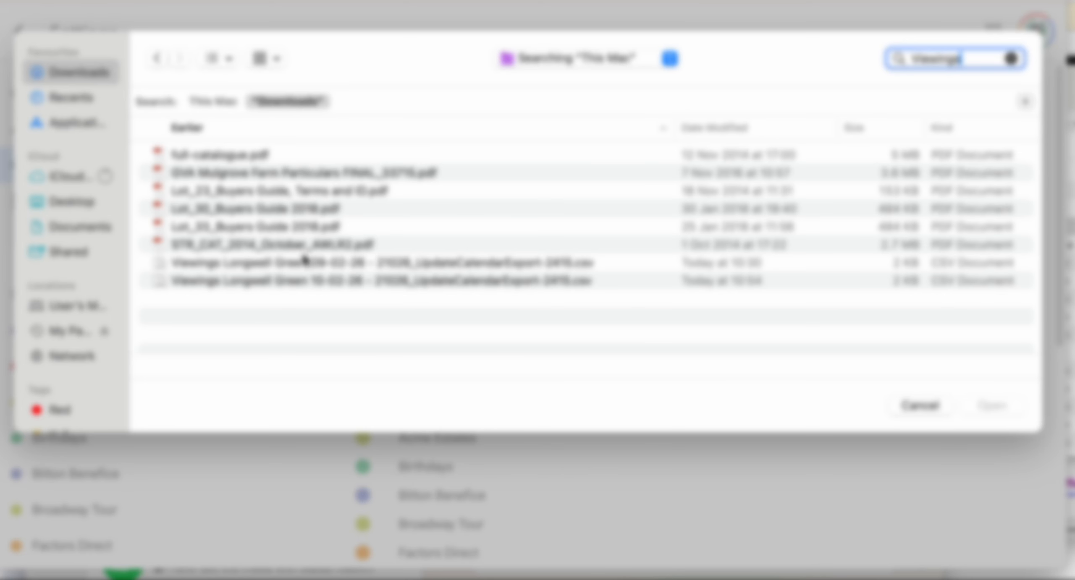
click(305, 288)
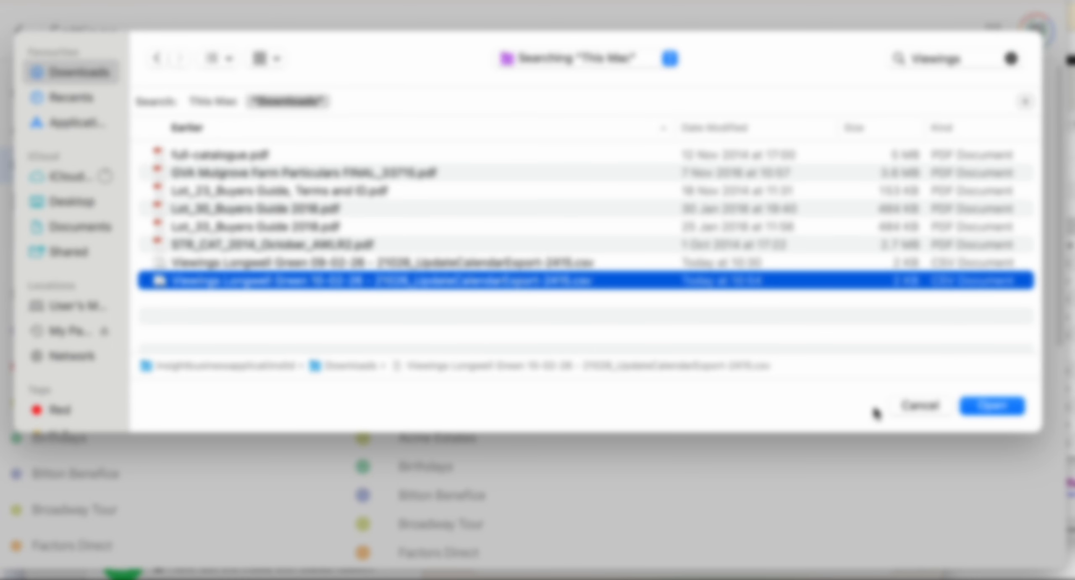
click(989, 406)
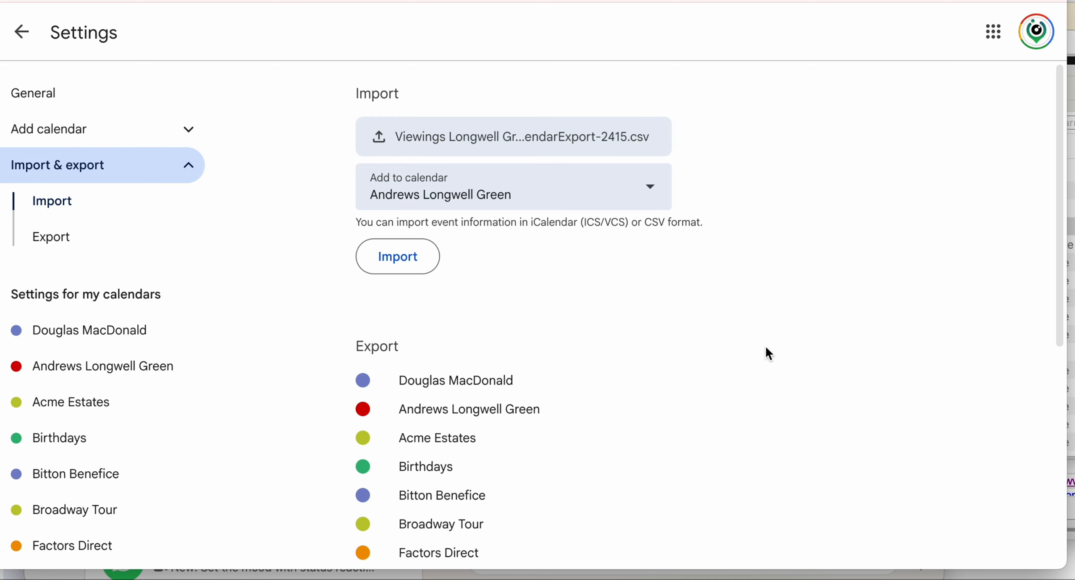
click(417, 268)
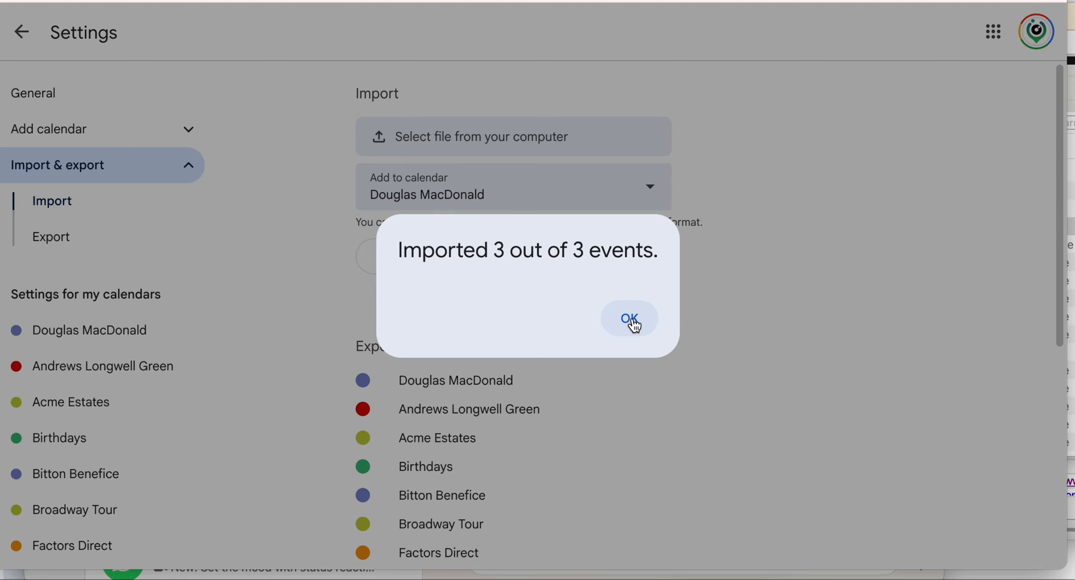
click(631, 322)
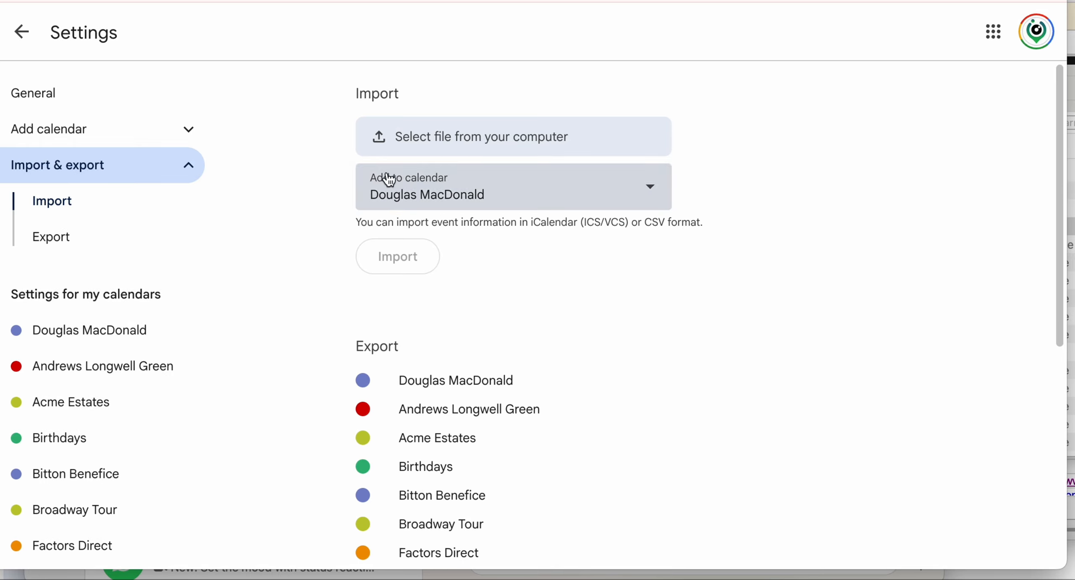
click(21, 31)
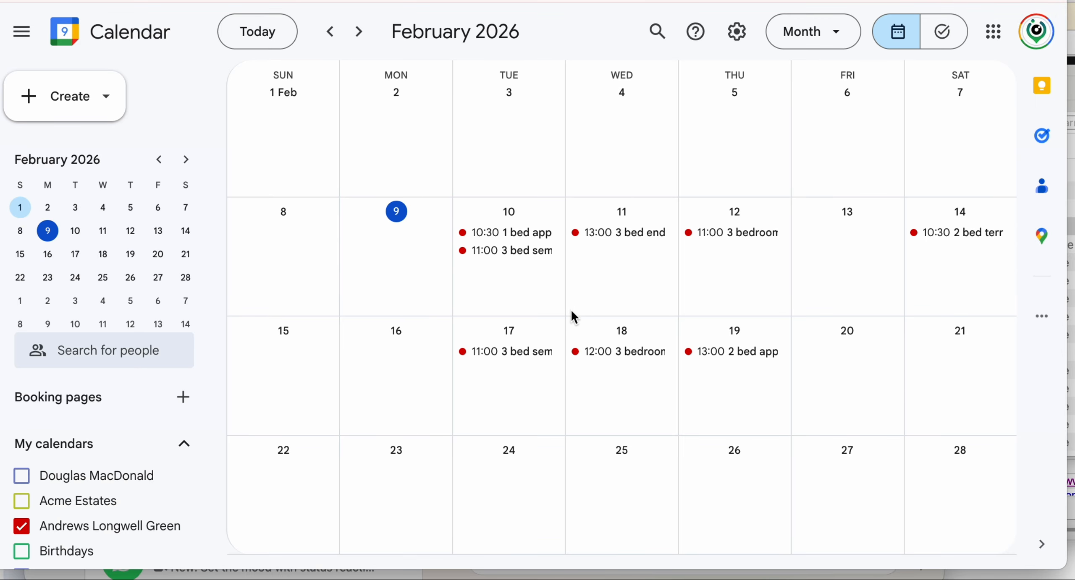
click(538, 359)
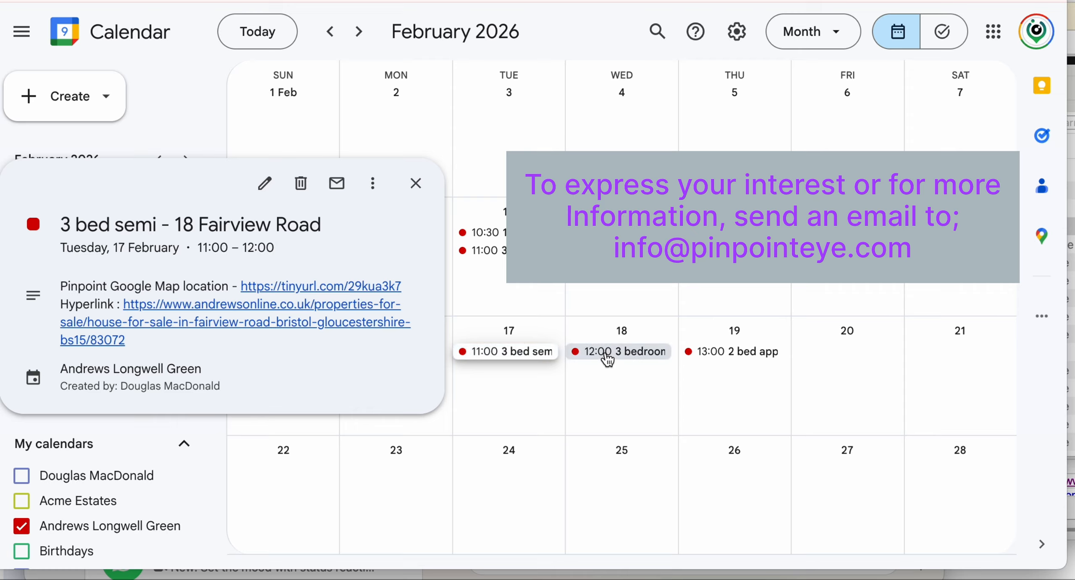
click(608, 360)
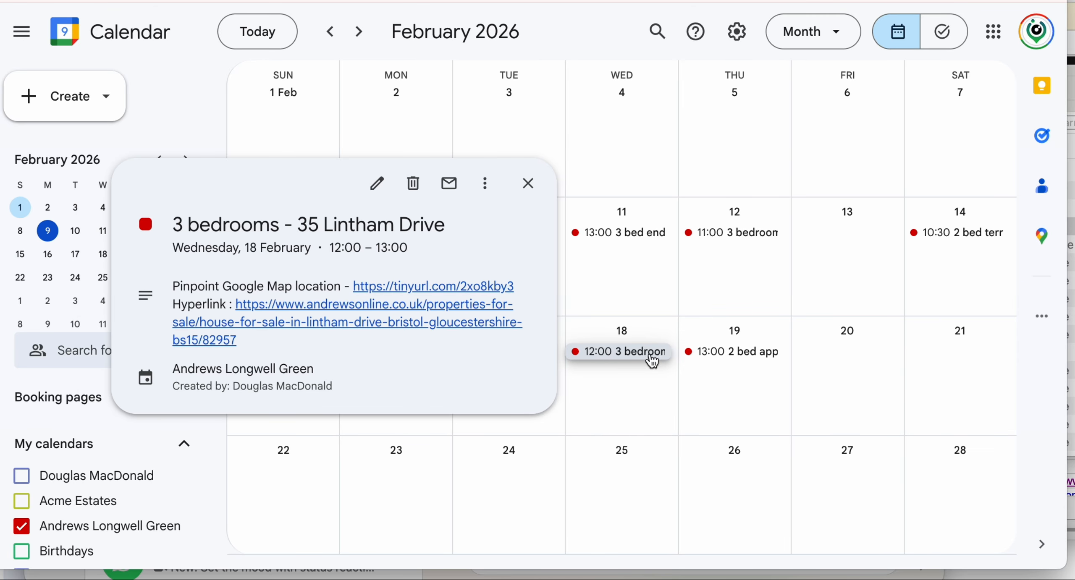
click(736, 360)
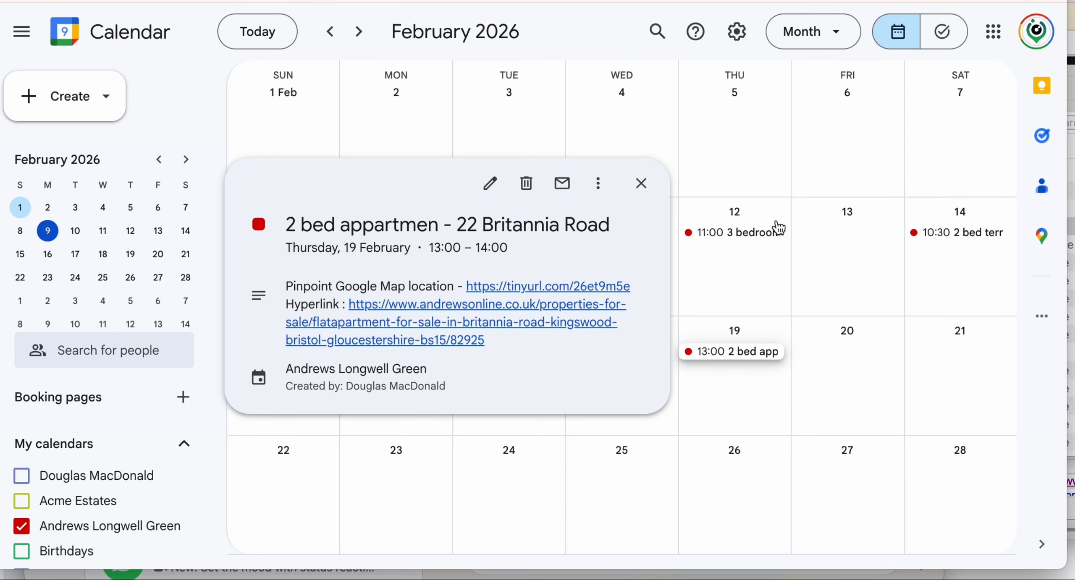